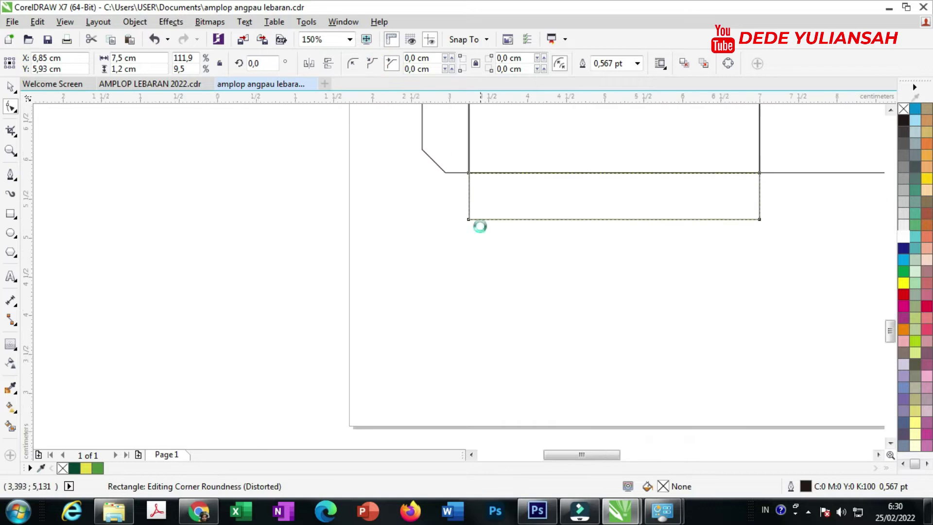
- Chamfer the two lower corners of the envelope's bottom flap by 0,6 cm
{"action": "left_click_drag", "start_coordinate": [439, 207], "coordinate": [370, 104]}
{"action": "scroll", "coordinate": [367, 208], "scroll_direction": "down", "scroll_amount": 2}
{"action": "scroll", "coordinate": [672, 214], "scroll_direction": "up", "scroll_amount": 2}
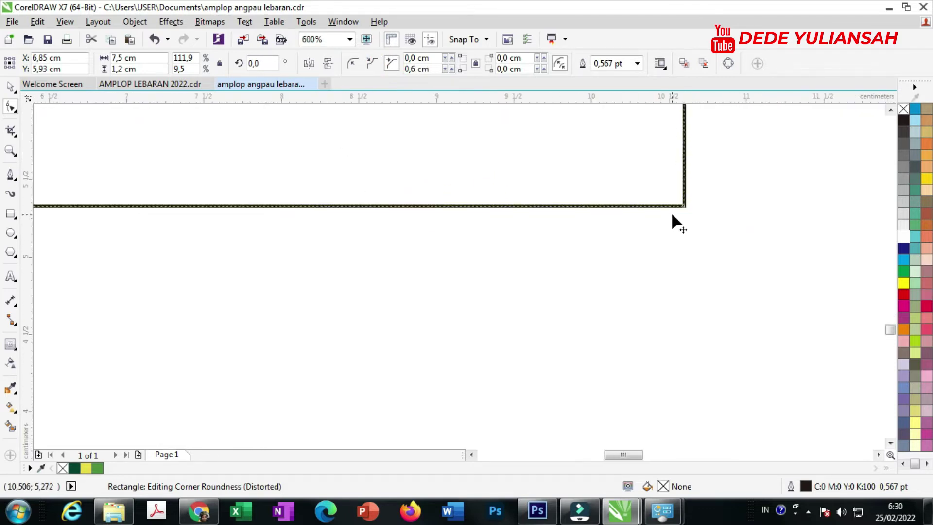
{"action": "left_click_drag", "start_coordinate": [685, 209], "coordinate": [773, 115]}
{"action": "left_click_drag", "start_coordinate": [797, 83], "coordinate": [797, 82]}
{"action": "scroll", "coordinate": [598, 270], "scroll_direction": "down", "scroll_amount": 7}
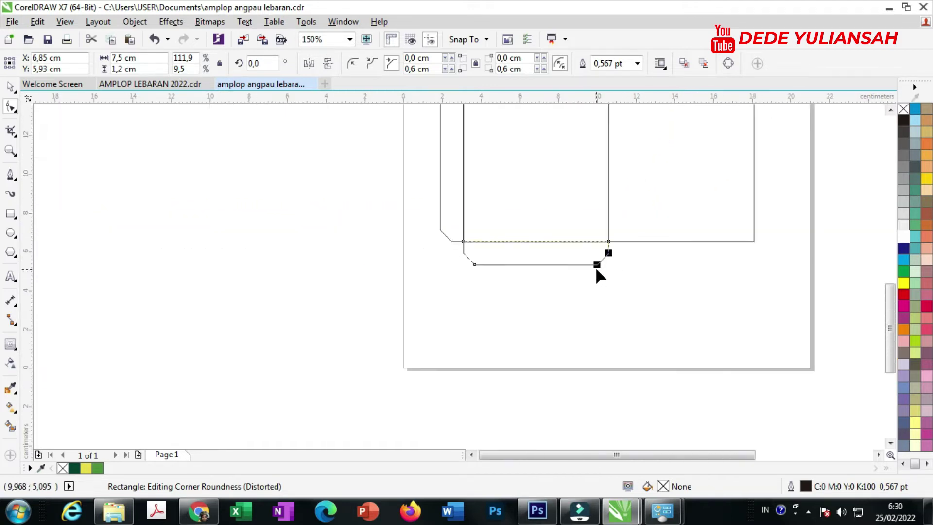
{"action": "scroll", "coordinate": [583, 248], "scroll_direction": "up", "scroll_amount": 2}
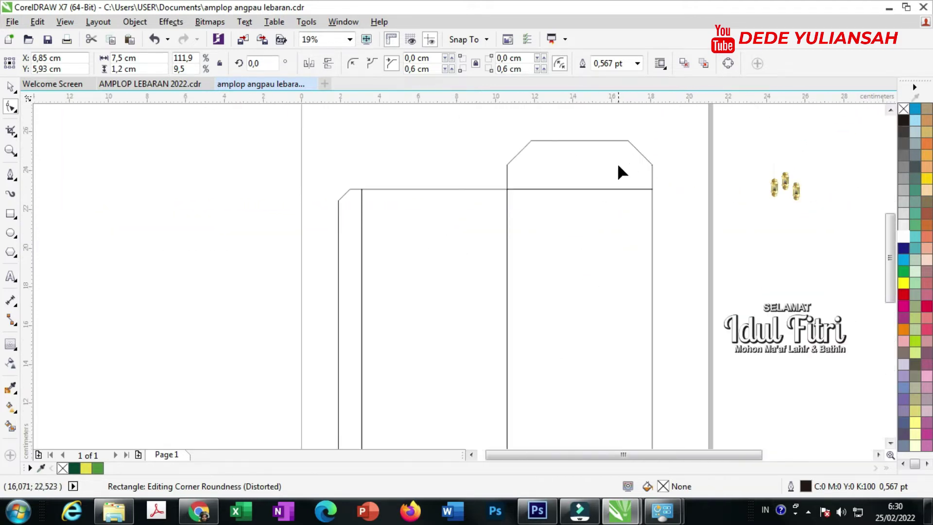
- Convert the envelope's top flap from a rectangle to curves
{"action": "left_click", "coordinate": [18, 87]}
{"action": "scroll", "coordinate": [384, 237], "scroll_direction": "down", "scroll_amount": 1}
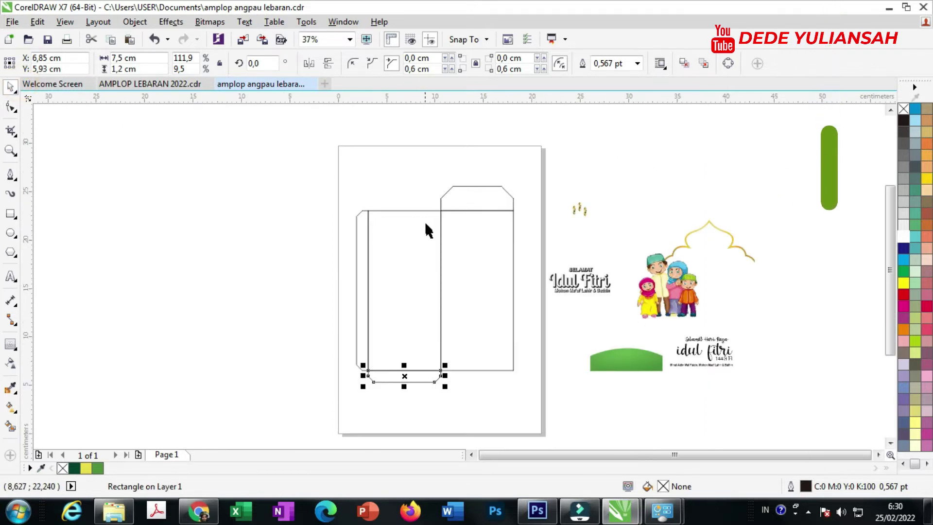
{"action": "scroll", "coordinate": [456, 204], "scroll_direction": "up", "scroll_amount": 1}
{"action": "scroll", "coordinate": [447, 204], "scroll_direction": "down", "scroll_amount": 1}
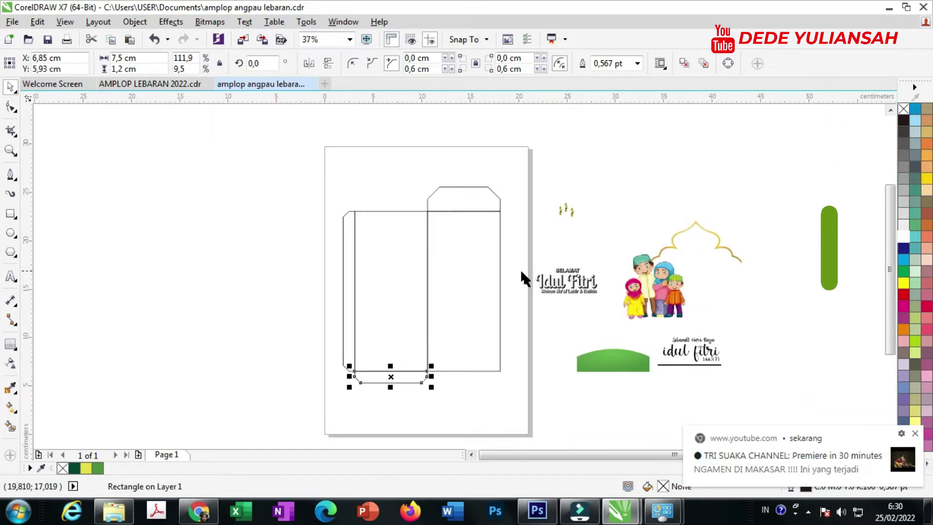
{"action": "scroll", "coordinate": [440, 195], "scroll_direction": "up", "scroll_amount": 2}
{"action": "left_click", "coordinate": [442, 204]}
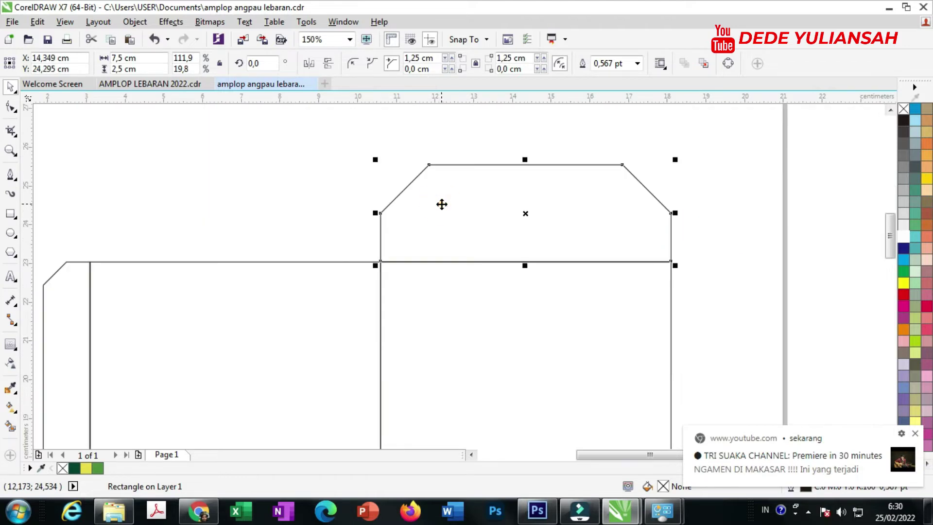
{"action": "right_click", "coordinate": [441, 204]}
{"action": "left_click", "coordinate": [475, 185]}
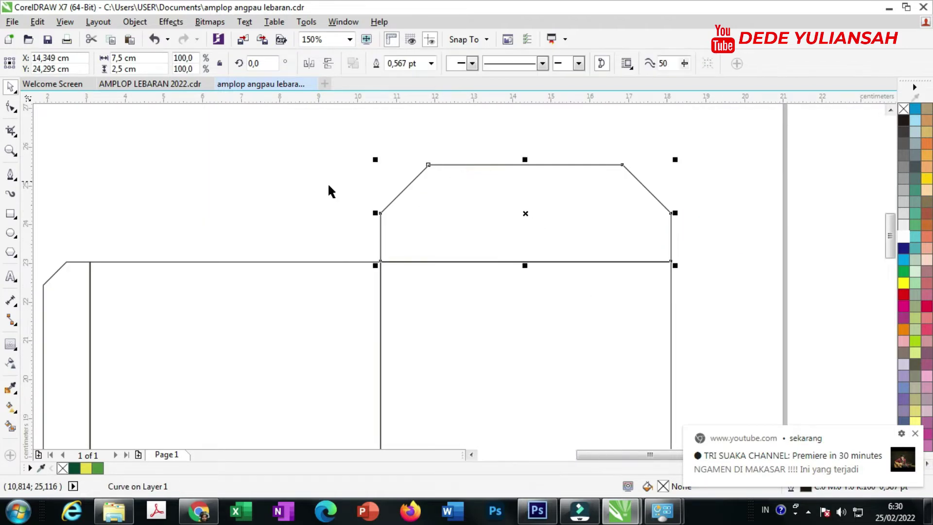
- Dismiss the browser notification and convert the narrow side flap beside the first panel to curves
{"action": "scroll", "coordinate": [442, 183], "scroll_direction": "down", "scroll_amount": 1}
{"action": "scroll", "coordinate": [301, 222], "scroll_direction": "down", "scroll_amount": 1}
{"action": "left_click", "coordinate": [302, 223]}
{"action": "scroll", "coordinate": [352, 219], "scroll_direction": "up", "scroll_amount": 1}
{"action": "scroll", "coordinate": [352, 219], "scroll_direction": "up", "scroll_amount": 1}
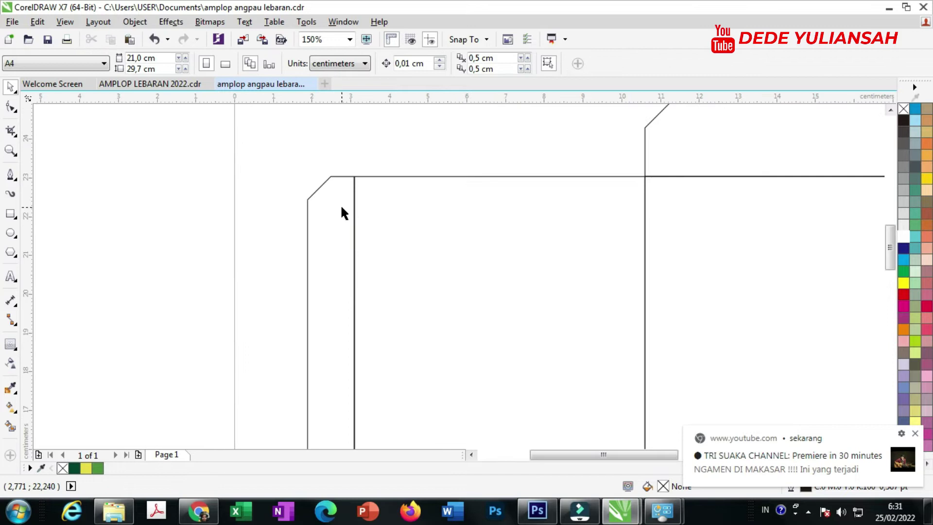
{"action": "left_click", "coordinate": [343, 207]}
{"action": "right_click", "coordinate": [342, 208]}
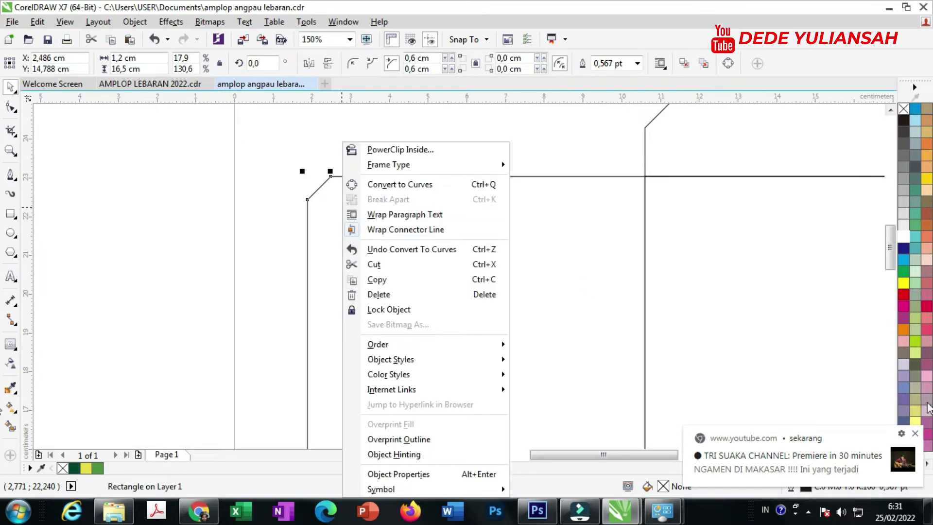
{"action": "left_click", "coordinate": [914, 434]}
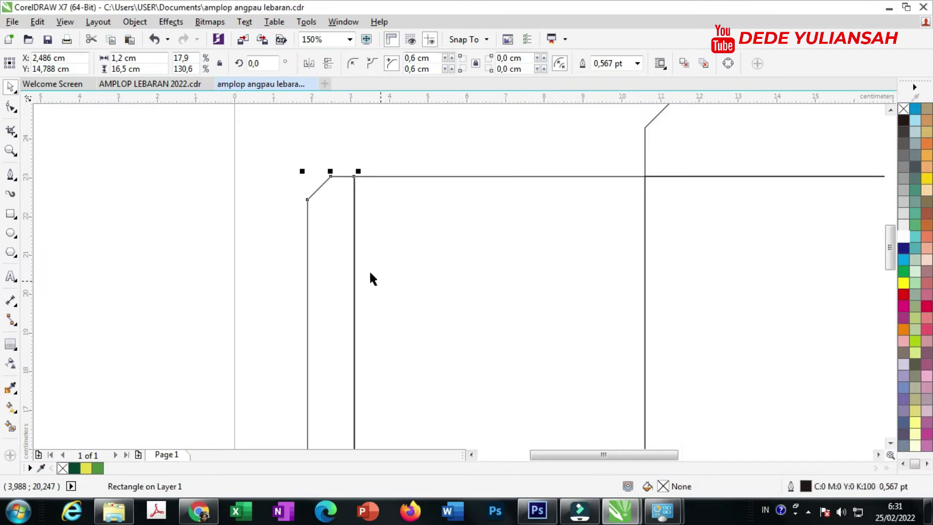
{"action": "right_click", "coordinate": [310, 236]}
{"action": "left_click", "coordinate": [348, 184]}
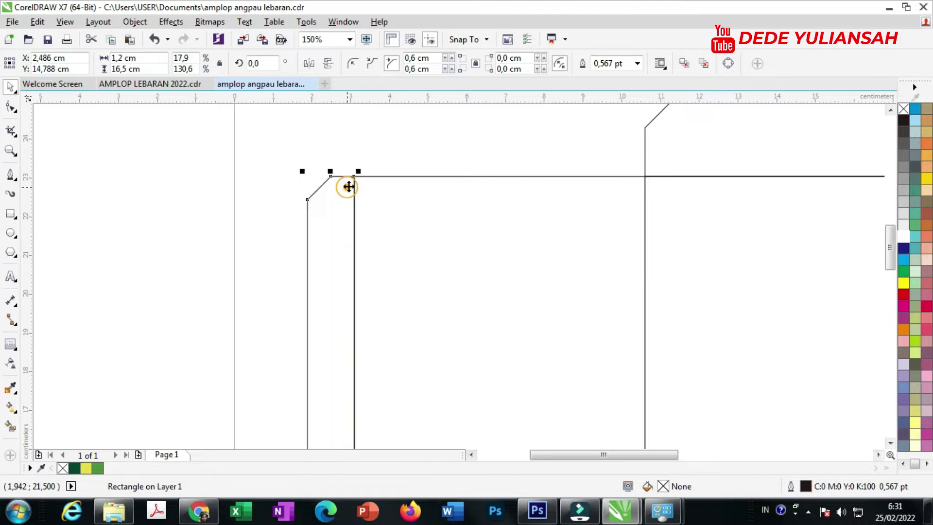
- Convert the chamfered bottom flap to curves
{"action": "scroll", "coordinate": [374, 177], "scroll_direction": "down", "scroll_amount": 2}
{"action": "scroll", "coordinate": [406, 342], "scroll_direction": "up", "scroll_amount": 5}
{"action": "left_click", "coordinate": [402, 345]}
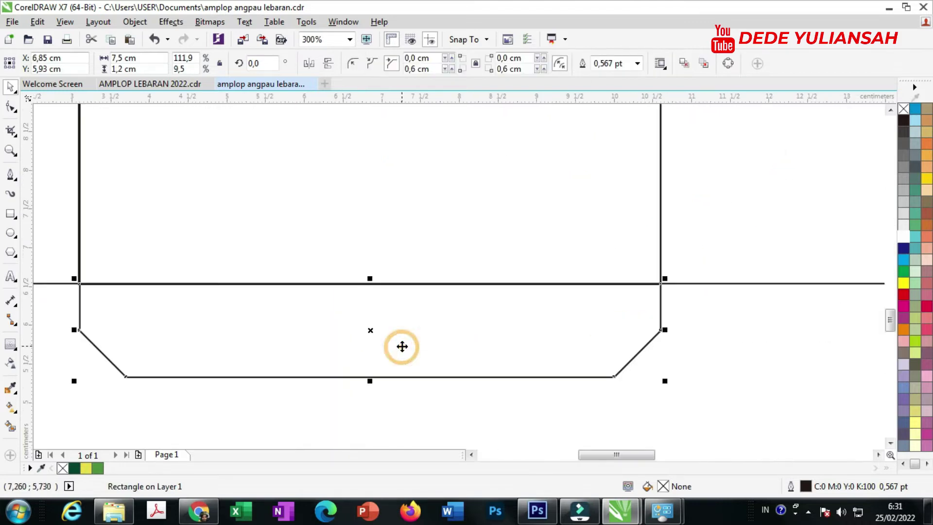
{"action": "right_click", "coordinate": [403, 349]}
{"action": "left_click", "coordinate": [451, 187]}
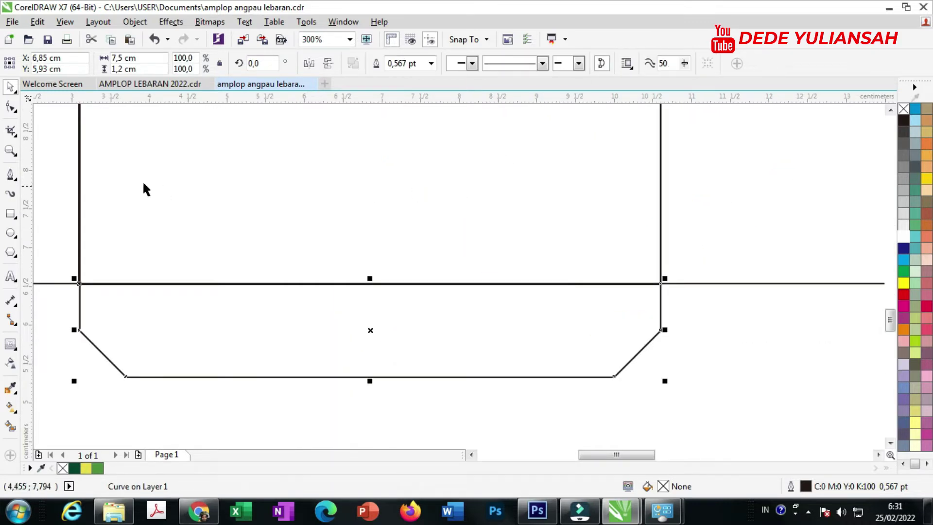
- Delete the bottom flap's upper chamfer node on each side so that both sides slant straight from the panel corners
{"action": "left_click", "coordinate": [12, 109]}
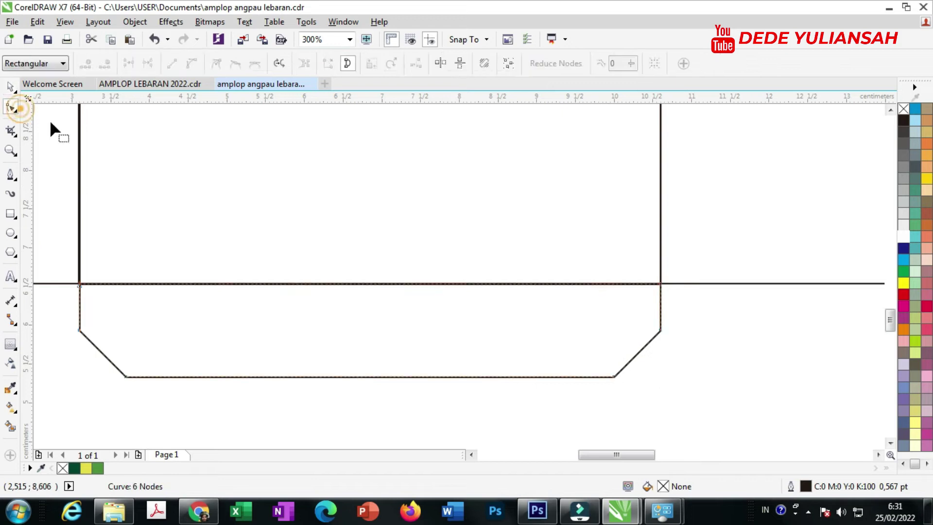
{"action": "left_click", "coordinate": [660, 331]}
{"action": "key", "text": "Delete"}
{"action": "left_click", "coordinate": [79, 331]}
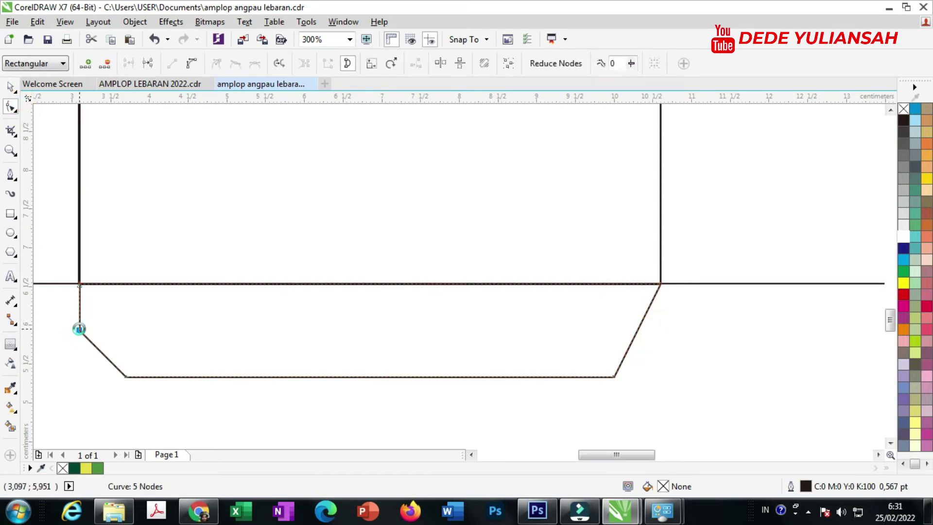
{"action": "key", "text": "Delete"}
- Delete the side flap's inner chamfer nodes at both ends so its ends slant straight from the panel corners
{"action": "scroll", "coordinate": [433, 309], "scroll_direction": "down", "scroll_amount": 4}
{"action": "scroll", "coordinate": [304, 312], "scroll_direction": "up", "scroll_amount": 6}
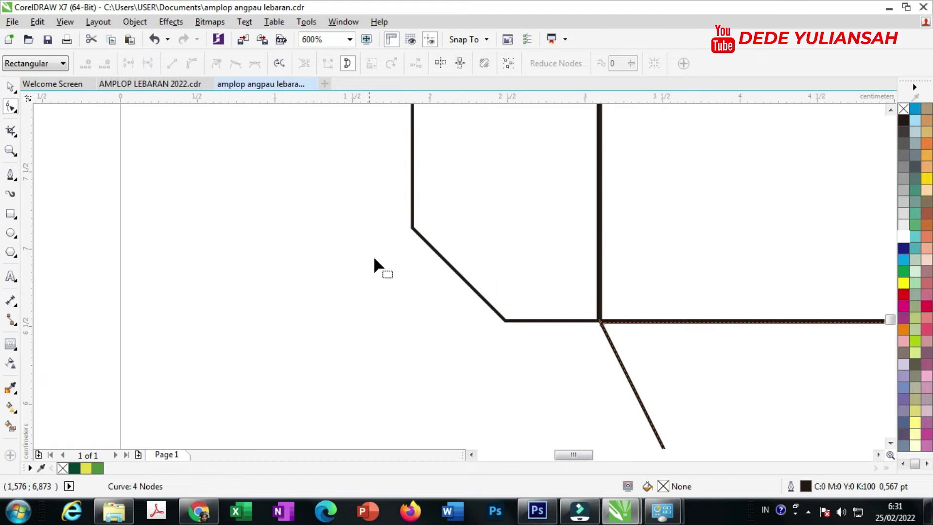
{"action": "left_click", "coordinate": [412, 230]}
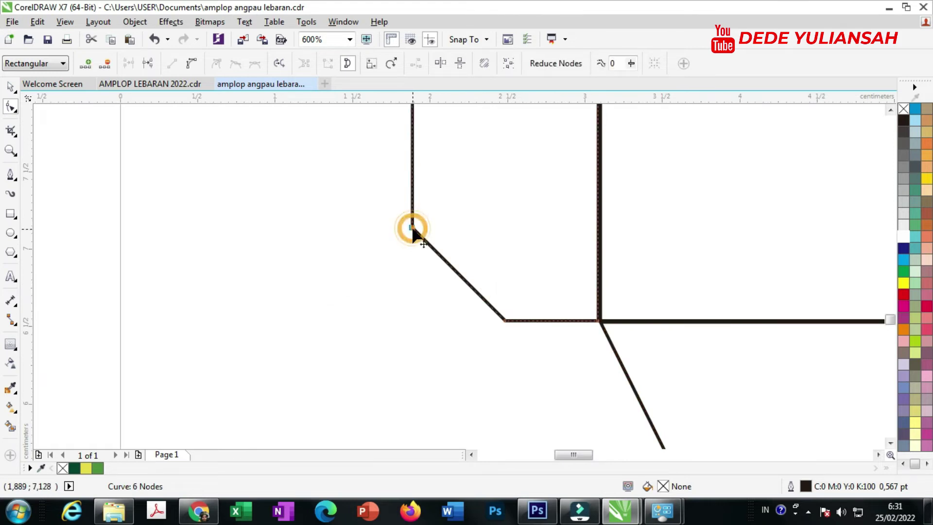
{"action": "left_click", "coordinate": [505, 321]}
{"action": "key", "text": "Delete"}
{"action": "scroll", "coordinate": [500, 340], "scroll_direction": "down", "scroll_amount": 4}
{"action": "scroll", "coordinate": [498, 243], "scroll_direction": "up", "scroll_amount": 6}
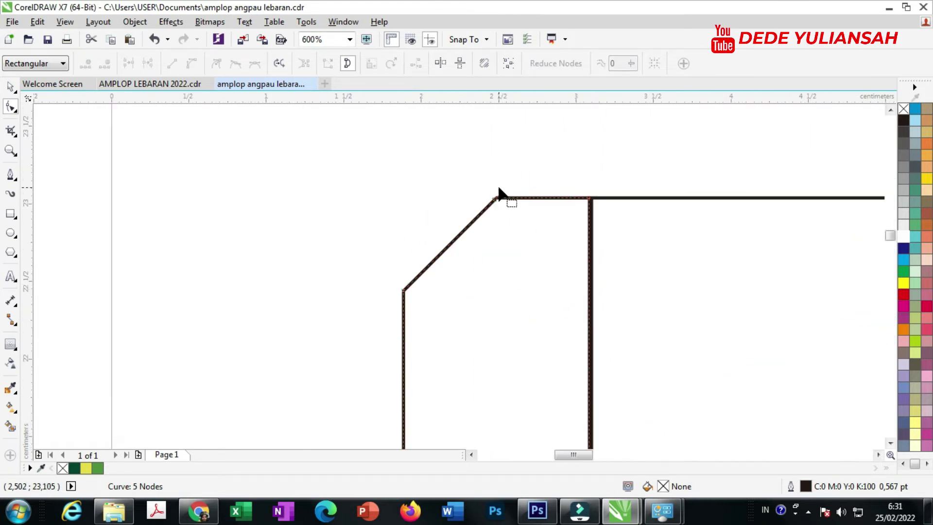
{"action": "left_click", "coordinate": [496, 198]}
{"action": "key", "text": "Delete"}
- Delete the top flap's lower chamfer node on each side to make it a trapezoid, then deselect it
{"action": "scroll", "coordinate": [495, 196], "scroll_direction": "down", "scroll_amount": 4}
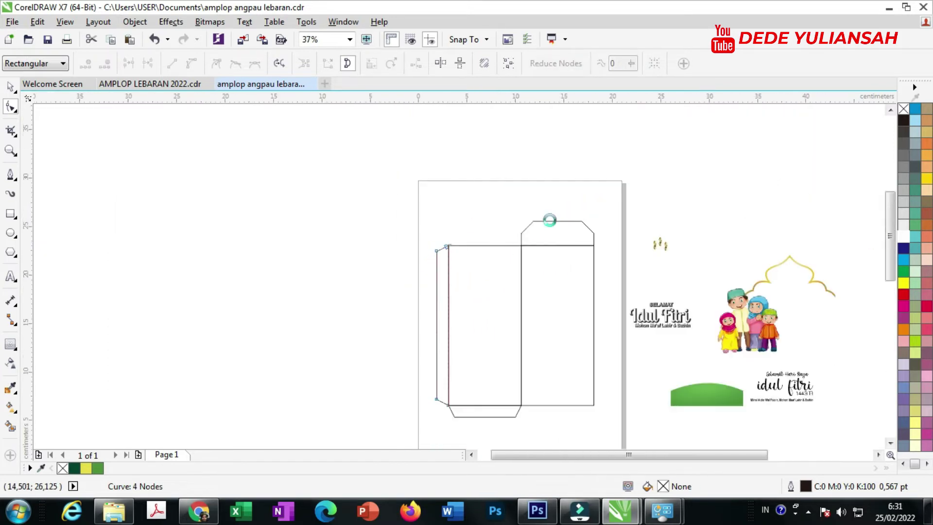
{"action": "scroll", "coordinate": [548, 217], "scroll_direction": "up", "scroll_amount": 3}
{"action": "left_click", "coordinate": [356, 302]}
{"action": "key", "text": "Delete"}
{"action": "scroll", "coordinate": [356, 305], "scroll_direction": "down", "scroll_amount": 3}
{"action": "scroll", "coordinate": [439, 305], "scroll_direction": "up", "scroll_amount": 3}
{"action": "left_click", "coordinate": [368, 313]}
{"action": "key", "text": "Delete"}
{"action": "scroll", "coordinate": [512, 285], "scroll_direction": "down", "scroll_amount": 3}
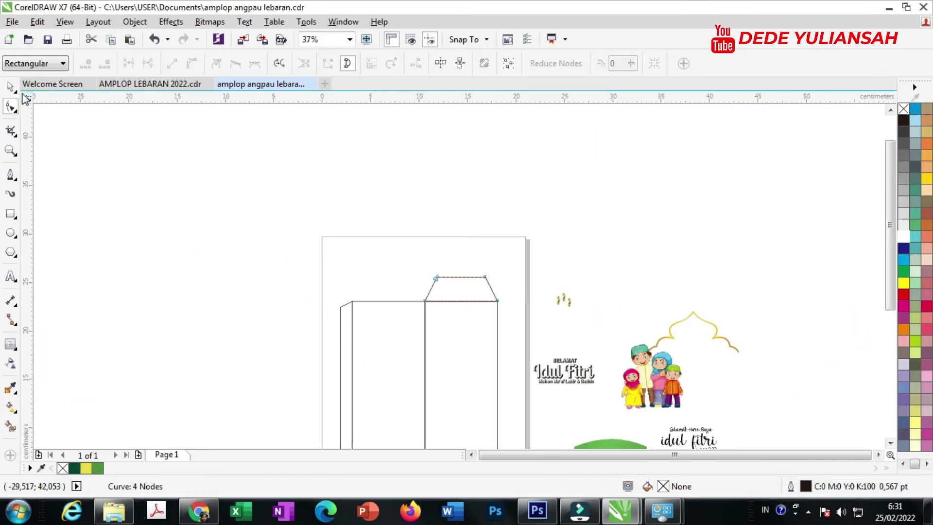
{"action": "left_click", "coordinate": [10, 87]}
{"action": "left_click", "coordinate": [204, 160]}
- Fill the envelope panel next to the side flap with the document's green, C73 M29 Y97 K0
{"action": "scroll", "coordinate": [483, 384], "scroll_direction": "down", "scroll_amount": 1}
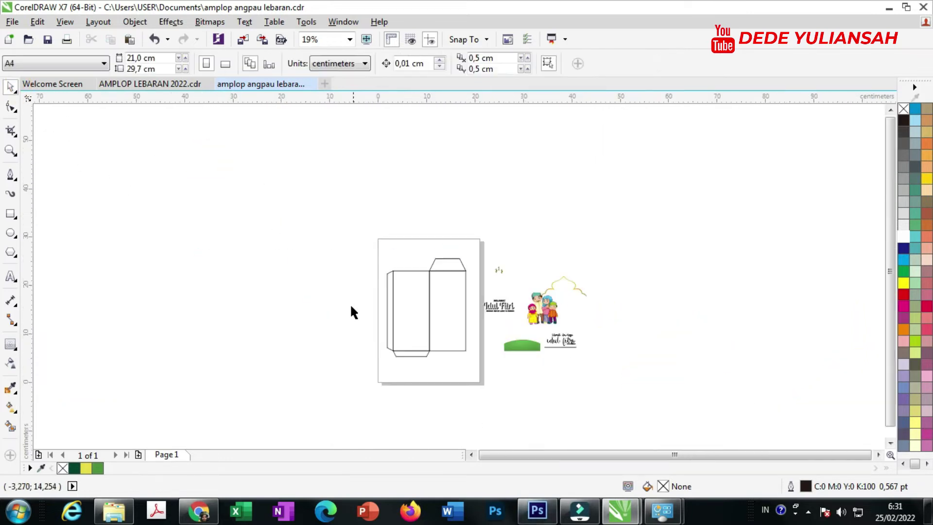
{"action": "scroll", "coordinate": [397, 326], "scroll_direction": "up", "scroll_amount": 1}
{"action": "left_click", "coordinate": [471, 323]}
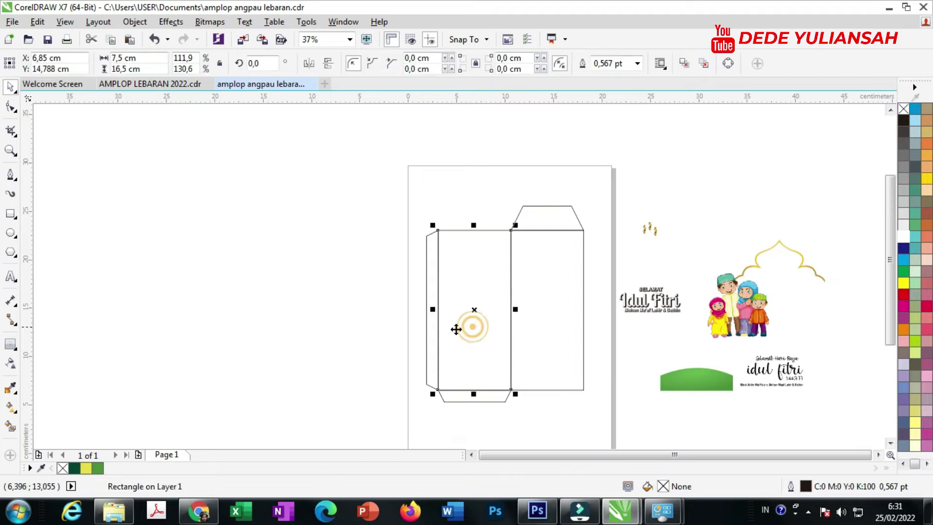
{"action": "left_click", "coordinate": [98, 468]}
- Apply an interactive fountain fill downward across the green panel and make it elliptical
{"action": "scroll", "coordinate": [492, 317], "scroll_direction": "up", "scroll_amount": 2}
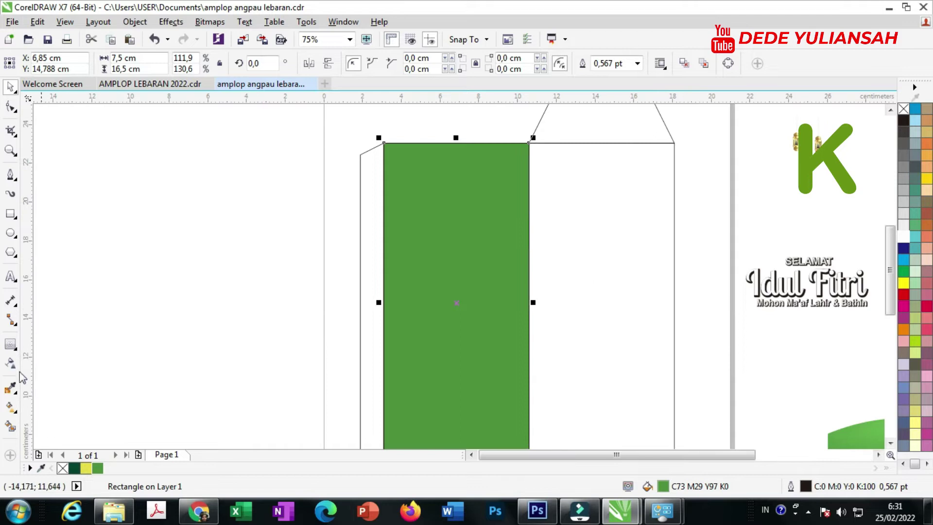
{"action": "left_click", "coordinate": [11, 407]}
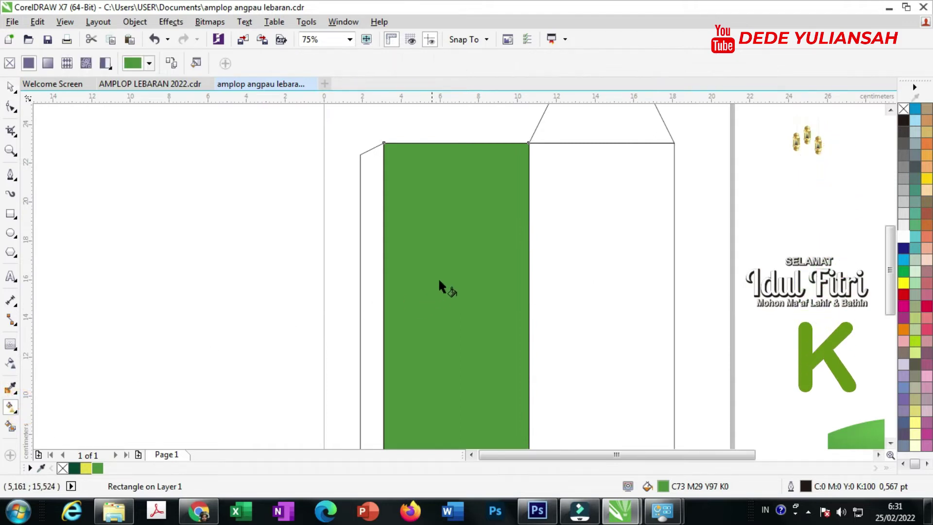
{"action": "left_click_drag", "start_coordinate": [455, 313], "coordinate": [453, 344]}
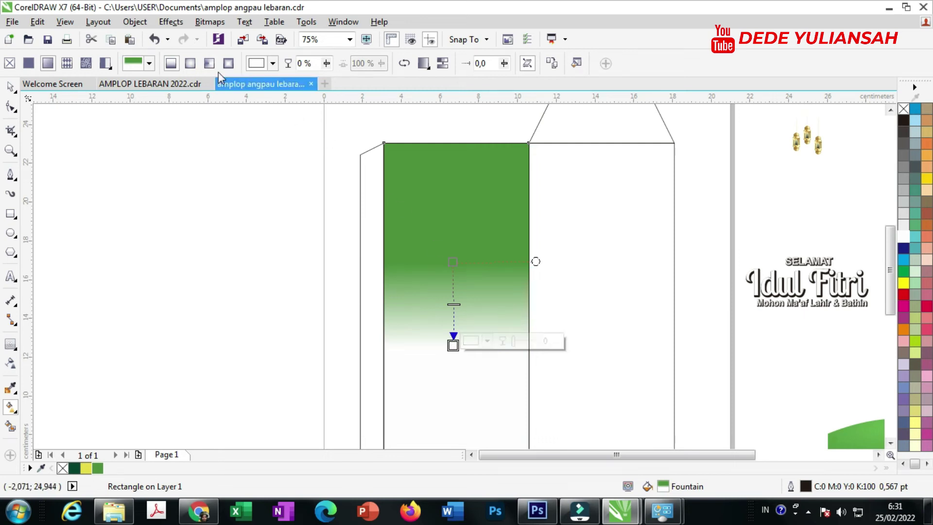
{"action": "left_click", "coordinate": [190, 63]}
- Sample the panel's green for the gradient's centre and lighten that colour to RGB 86, 168, 61
{"action": "left_click", "coordinate": [453, 304]}
{"action": "left_click", "coordinate": [487, 299]}
{"action": "left_click", "coordinate": [516, 328]}
{"action": "left_click", "coordinate": [495, 232]}
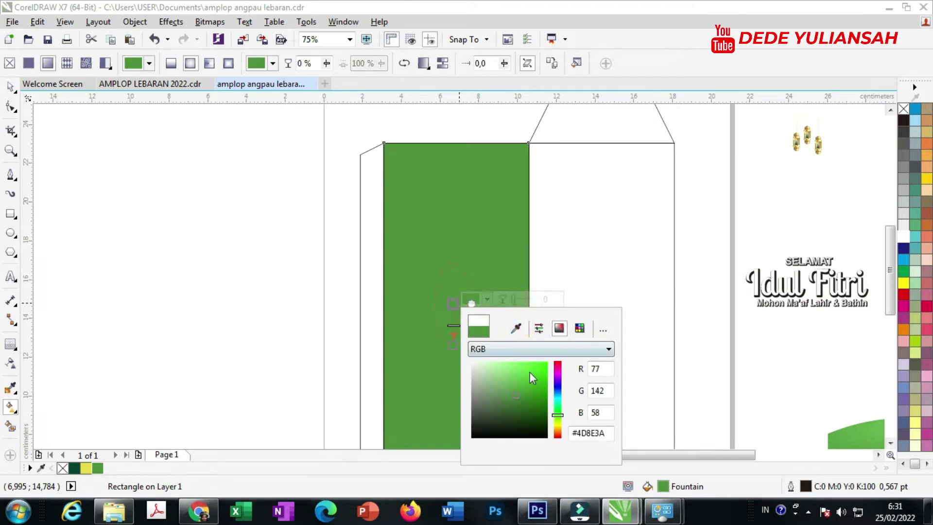
{"action": "left_click", "coordinate": [522, 391]}
{"action": "left_click_drag", "start_coordinate": [523, 390], "coordinate": [526, 380]}
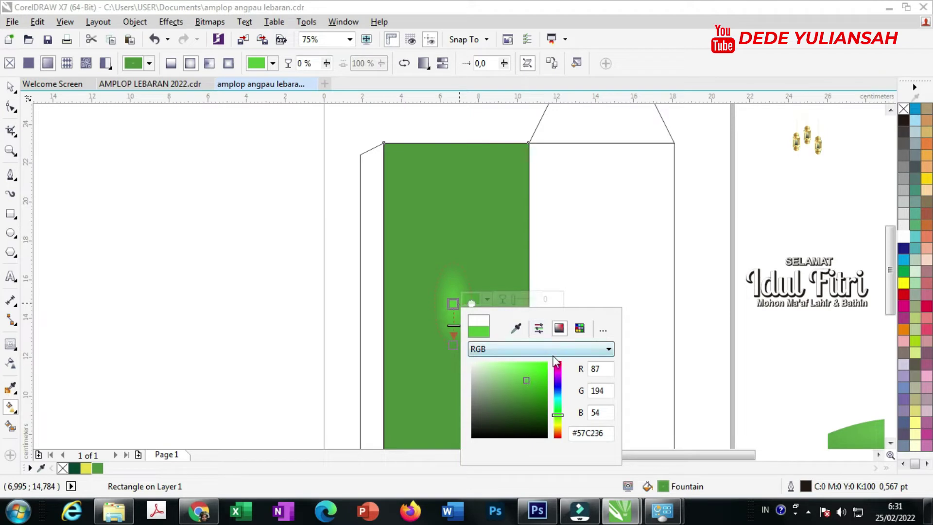
{"action": "left_click", "coordinate": [520, 388]}
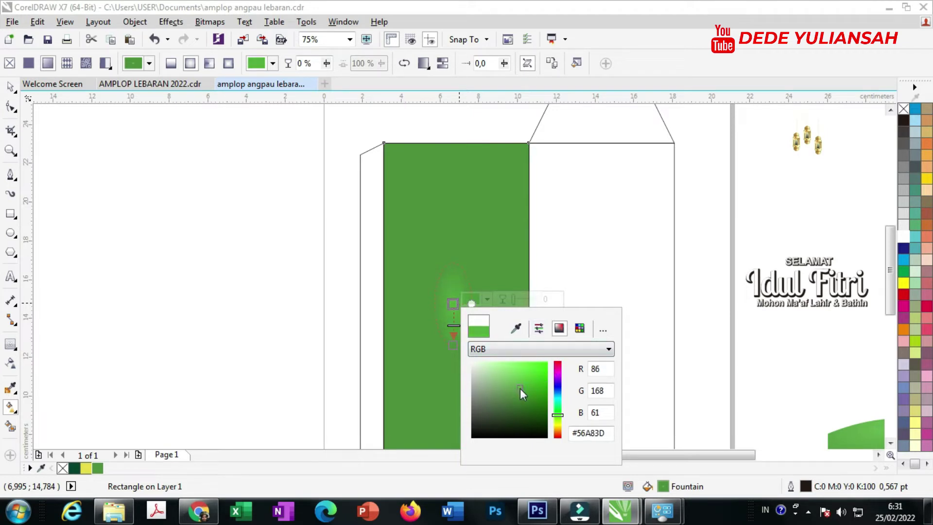
{"action": "left_click", "coordinate": [270, 303]}
- Extend the outer end of the elliptical gradient down towards the panel's lower edge
{"action": "left_click_drag", "start_coordinate": [451, 348], "coordinate": [451, 413]}
{"action": "scroll", "coordinate": [454, 267], "scroll_direction": "down", "scroll_amount": 2}
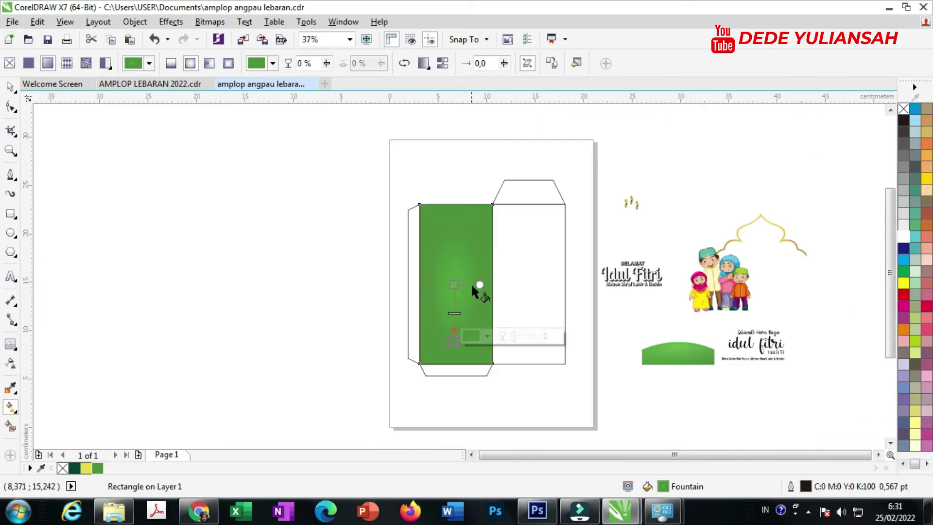
{"action": "scroll", "coordinate": [472, 287], "scroll_direction": "up", "scroll_amount": 2}
{"action": "left_click_drag", "start_coordinate": [447, 406], "coordinate": [449, 420]}
- Set the gradient's outer colour to a brighter green, C75 M20 Y100 K0
{"action": "left_click", "coordinate": [485, 416]}
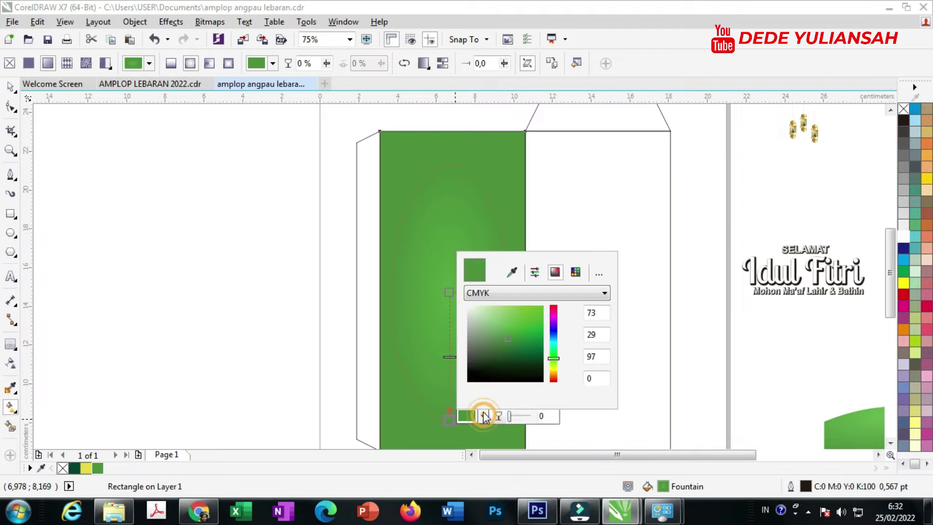
{"action": "left_click", "coordinate": [518, 334]}
{"action": "left_click_drag", "start_coordinate": [518, 333], "coordinate": [515, 335]}
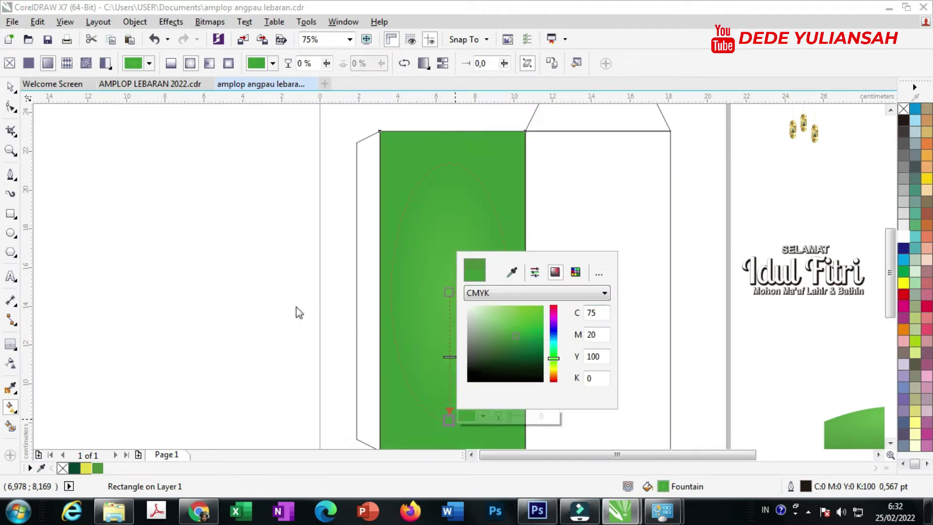
{"action": "left_click", "coordinate": [273, 302]}
- Pull the gradient's outer end slightly back towards its centre to shrink the ellipse
{"action": "scroll", "coordinate": [500, 330], "scroll_direction": "down", "scroll_amount": 1}
{"action": "scroll", "coordinate": [476, 349], "scroll_direction": "up", "scroll_amount": 1}
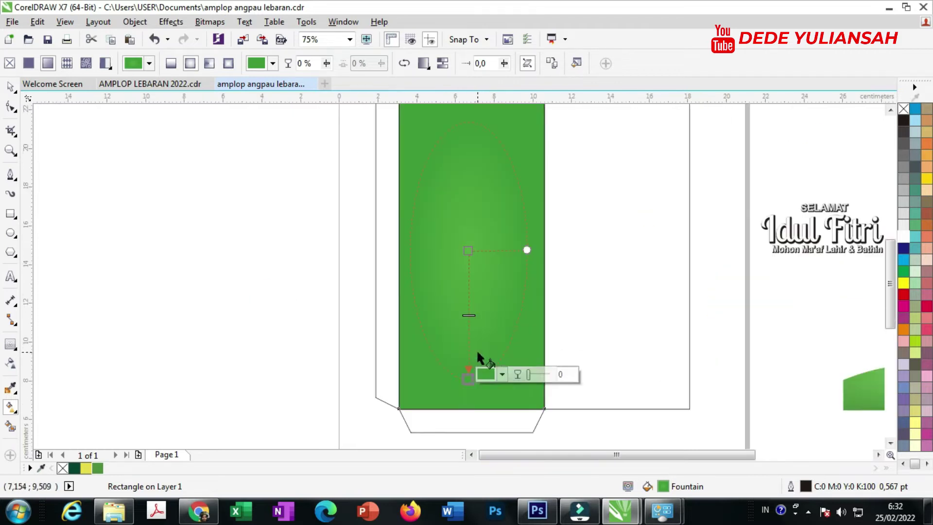
{"action": "left_click_drag", "start_coordinate": [469, 378], "coordinate": [469, 367]}
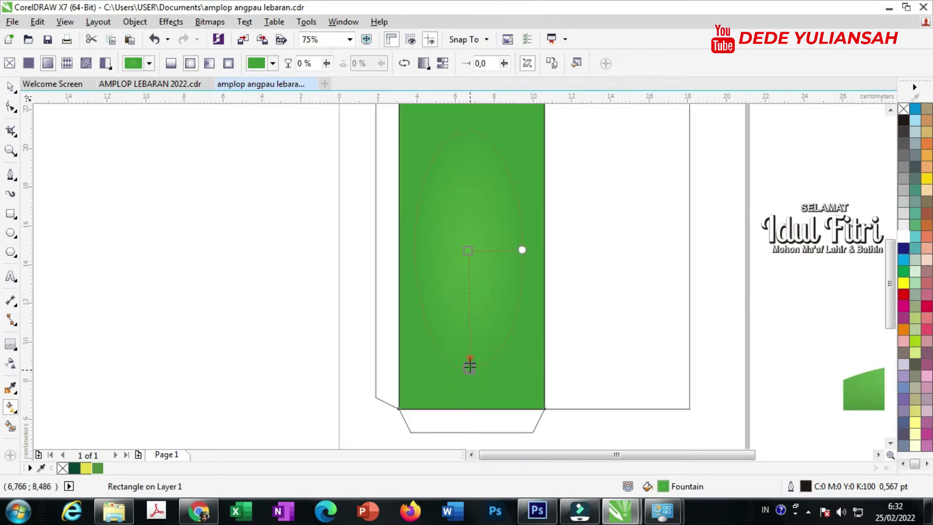
- Lighten the colour at the gradient's centre to RGB 107, 194, 80
{"action": "left_click", "coordinate": [468, 250]}
{"action": "left_click", "coordinate": [501, 248]}
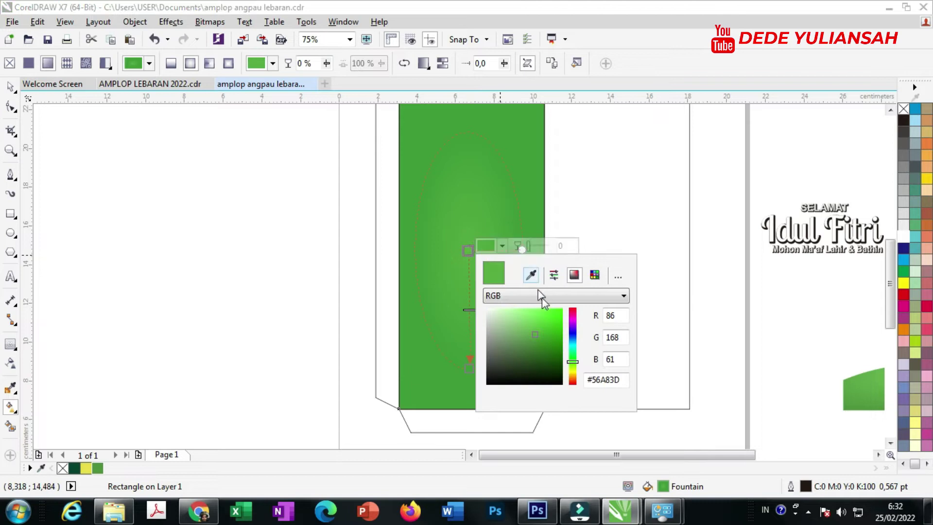
{"action": "left_click", "coordinate": [523, 334]}
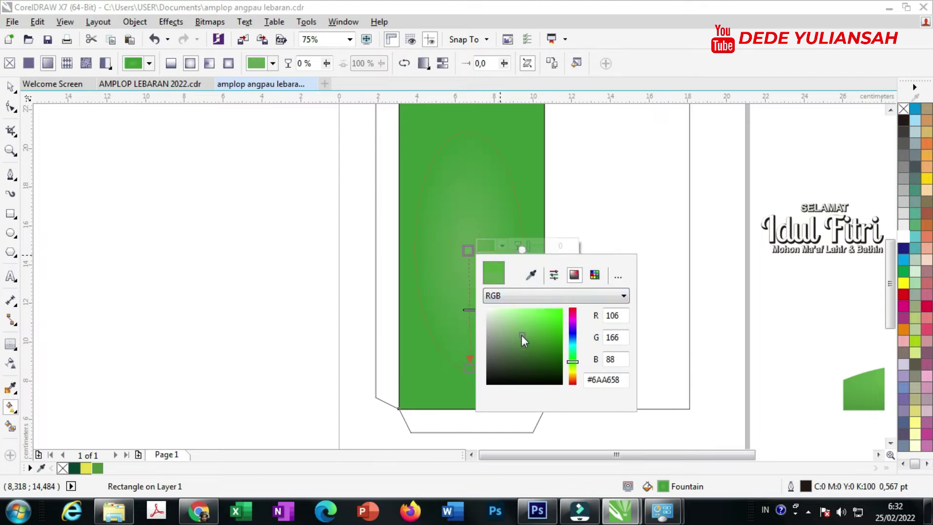
{"action": "left_click", "coordinate": [520, 324]}
{"action": "left_click_drag", "start_coordinate": [520, 324], "coordinate": [530, 327]}
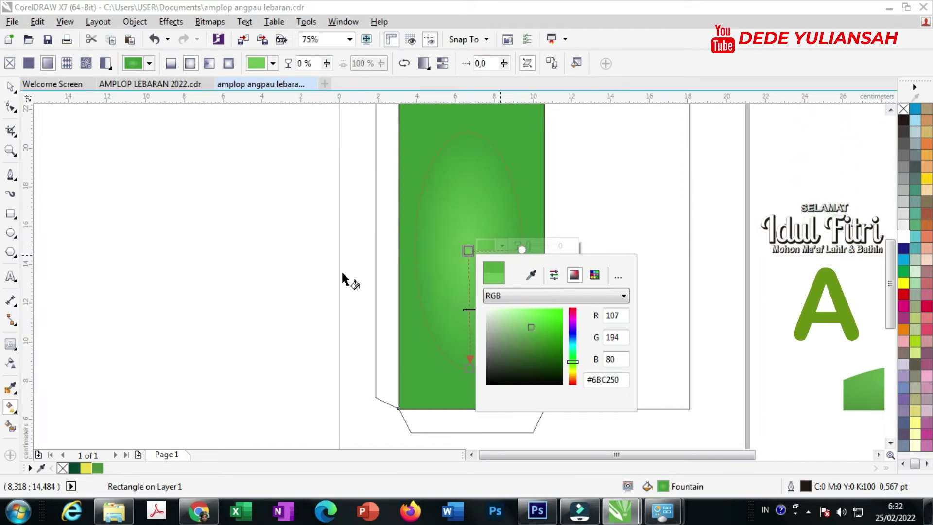
- Move the elliptical gradient's centre slightly up within the green panel
{"action": "left_click_drag", "start_coordinate": [468, 251], "coordinate": [470, 240]}
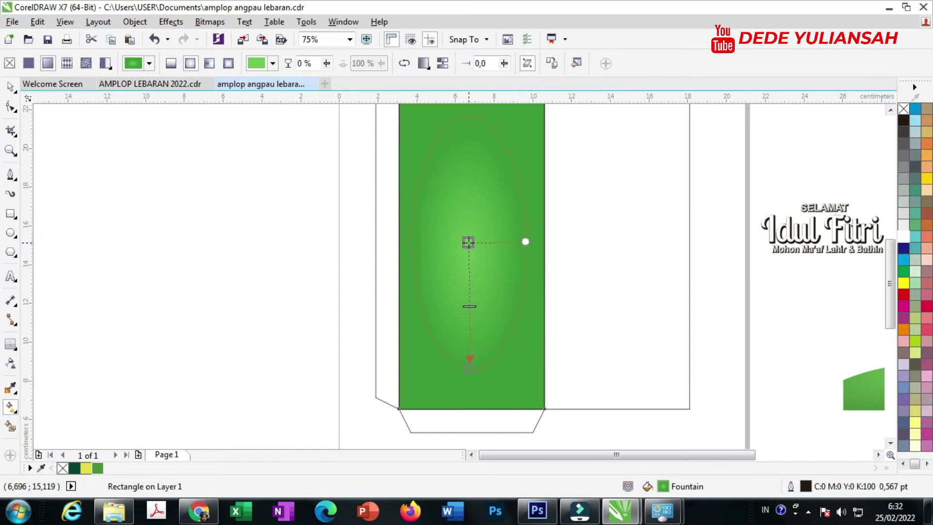
{"action": "scroll", "coordinate": [454, 290], "scroll_direction": "down", "scroll_amount": 5}
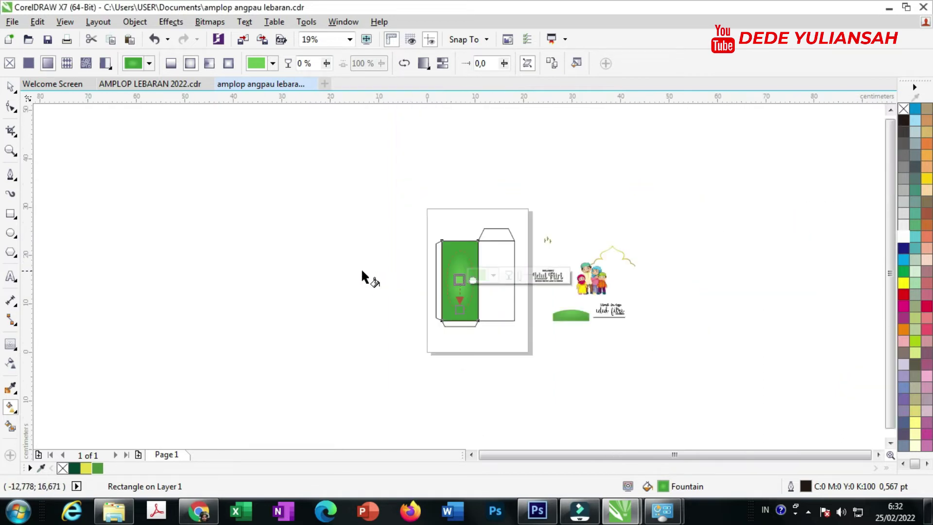
{"action": "left_click", "coordinate": [362, 273]}
{"action": "scroll", "coordinate": [471, 284], "scroll_direction": "up", "scroll_amount": 3}
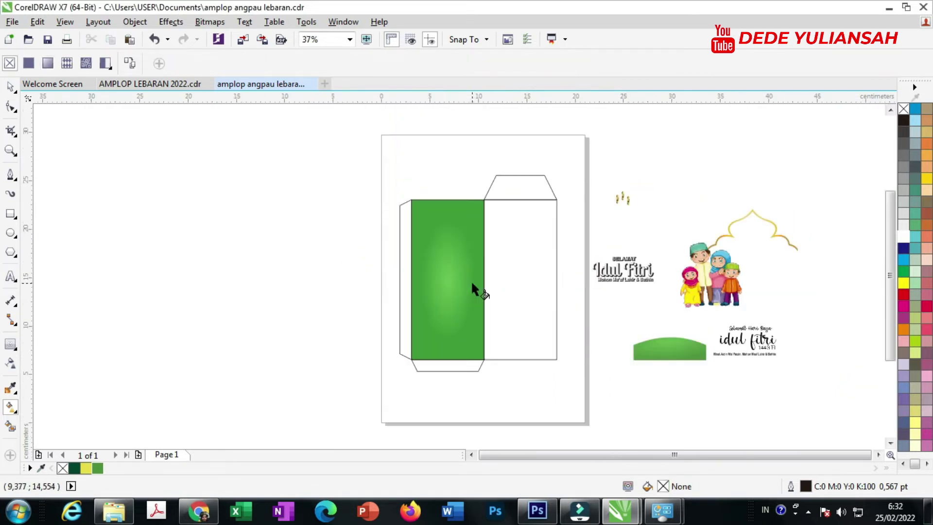
{"action": "left_click", "coordinate": [445, 276]}
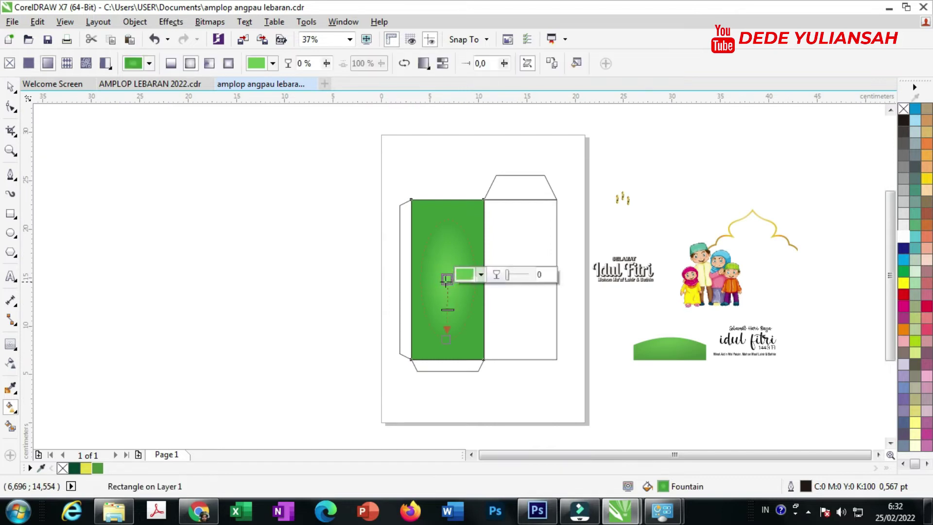
{"action": "left_click", "coordinate": [11, 87]}
{"action": "left_click", "coordinate": [179, 240]}
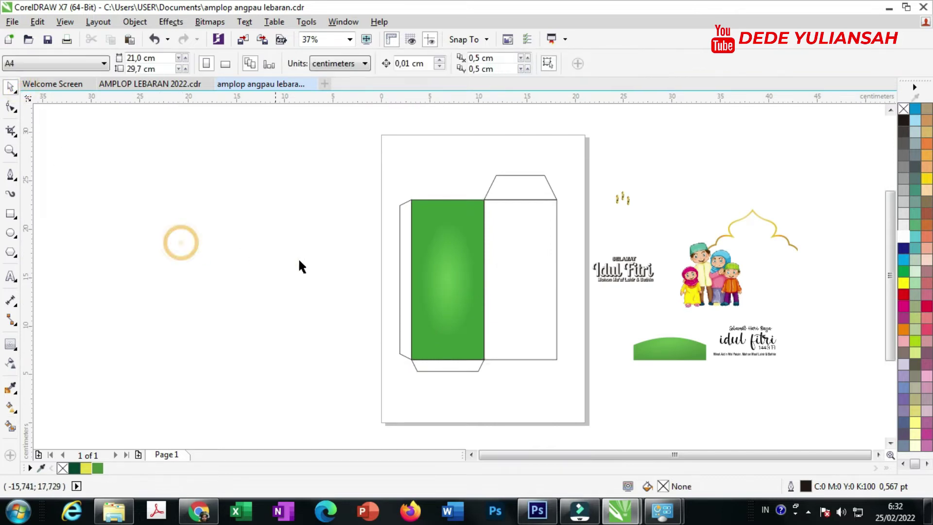
- Extend the gradient's outer end down to the green panel's lower edge
{"action": "left_click", "coordinate": [452, 293]}
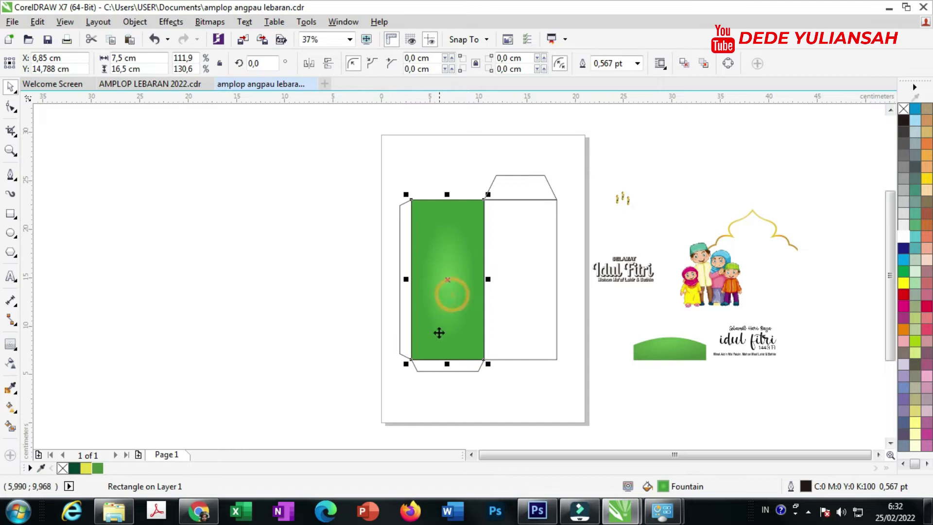
{"action": "left_click", "coordinate": [12, 406]}
{"action": "left_click_drag", "start_coordinate": [445, 344], "coordinate": [447, 360]}
{"action": "left_click", "coordinate": [8, 95]}
{"action": "left_click", "coordinate": [233, 204]}
{"action": "scroll", "coordinate": [455, 263], "scroll_direction": "up", "scroll_amount": 2}
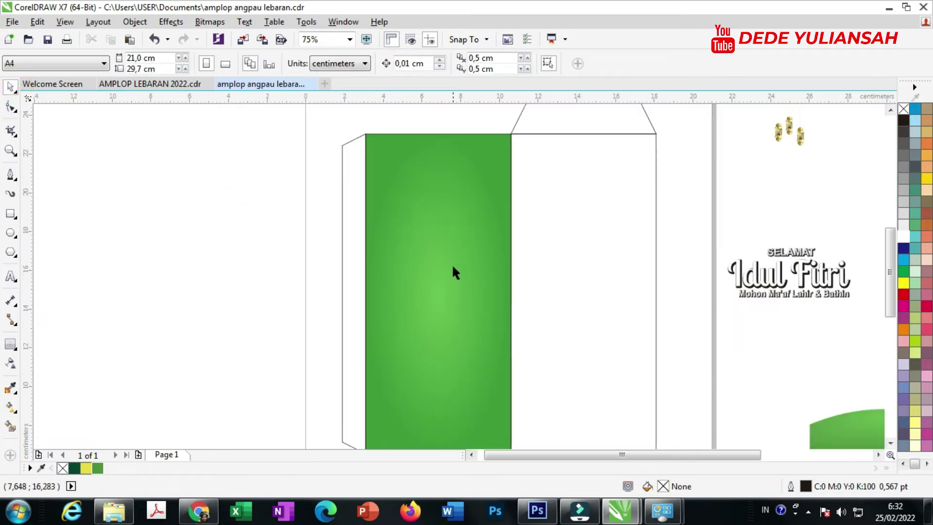
{"action": "scroll", "coordinate": [456, 273], "scroll_direction": "down", "scroll_amount": 2}
{"action": "left_click", "coordinate": [511, 278]}
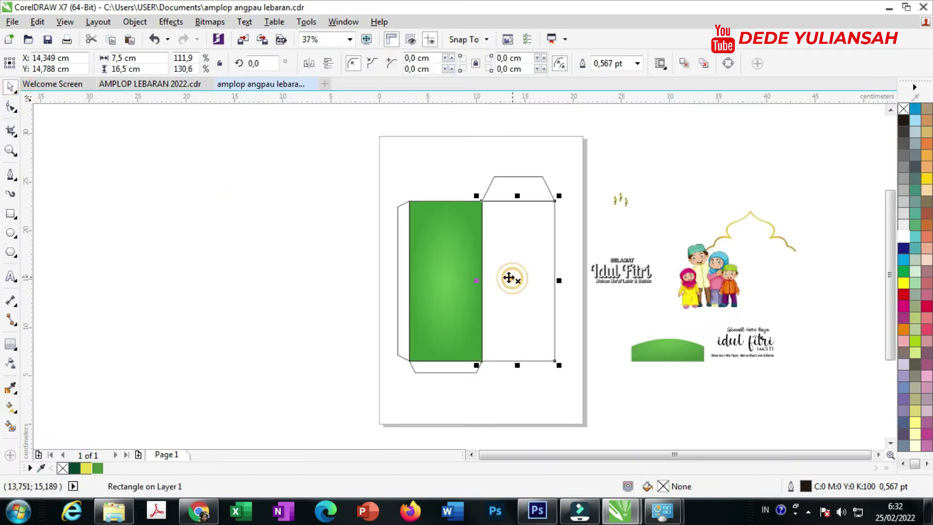
{"action": "left_click", "coordinate": [11, 409]}
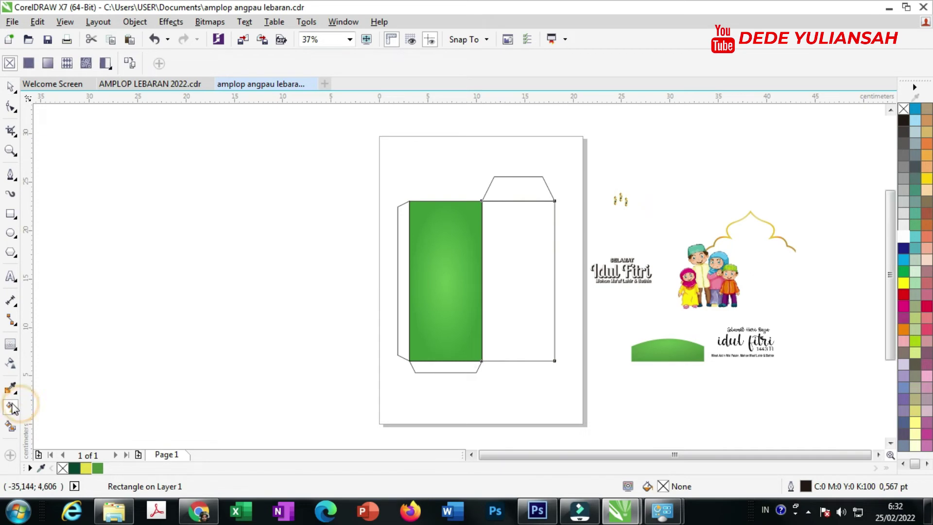
{"action": "left_click", "coordinate": [130, 64]}
{"action": "left_click", "coordinate": [506, 248]}
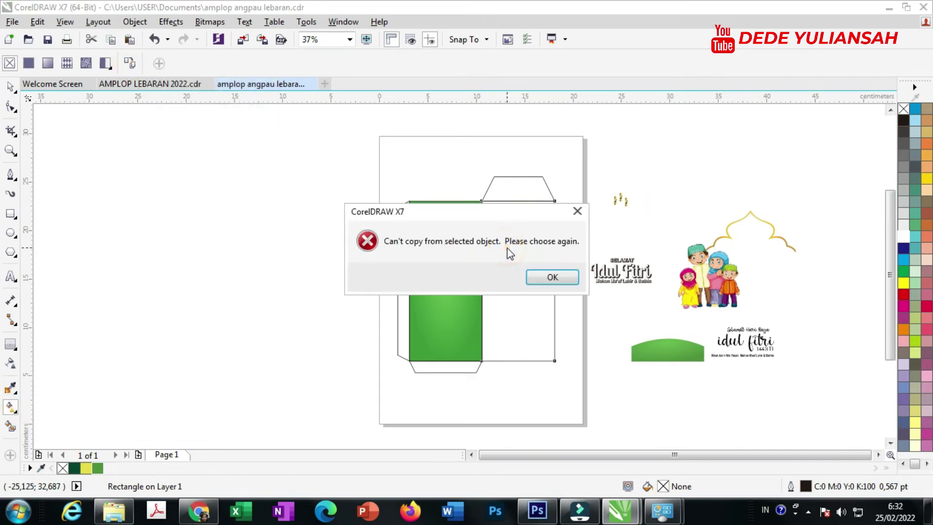
{"action": "left_click", "coordinate": [542, 279]}
{"action": "left_click", "coordinate": [15, 87]}
{"action": "left_click", "coordinate": [160, 173]}
- Copy the green panel's gradient fill onto the blank neighbouring panel
{"action": "left_click", "coordinate": [483, 245]}
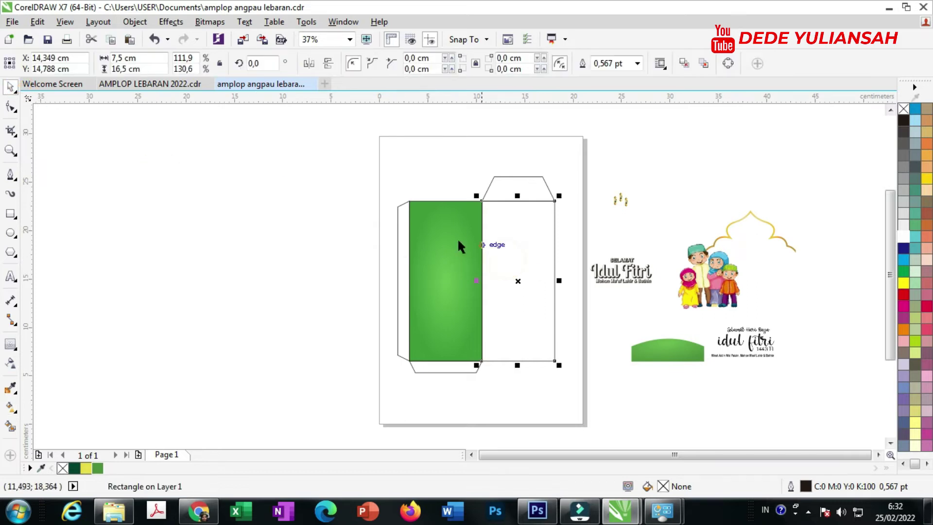
{"action": "left_click", "coordinate": [11, 407]}
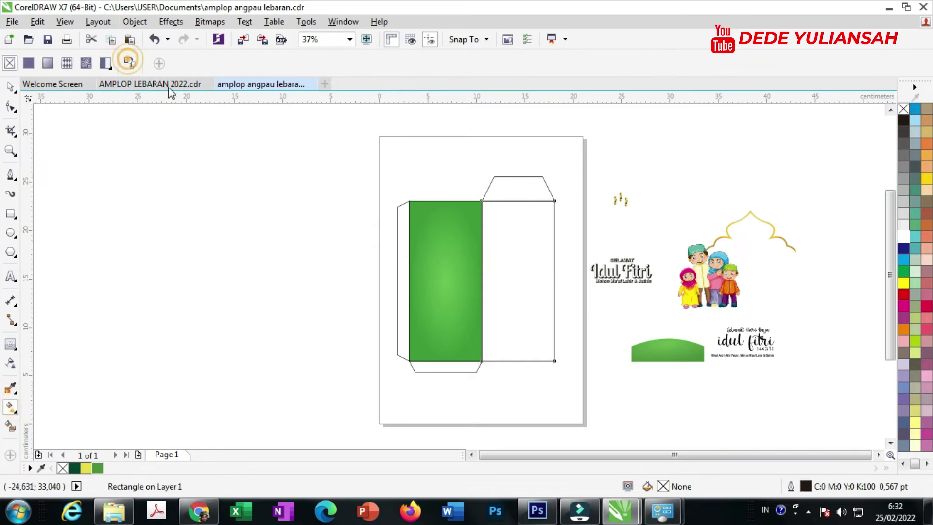
{"action": "left_click", "coordinate": [440, 253]}
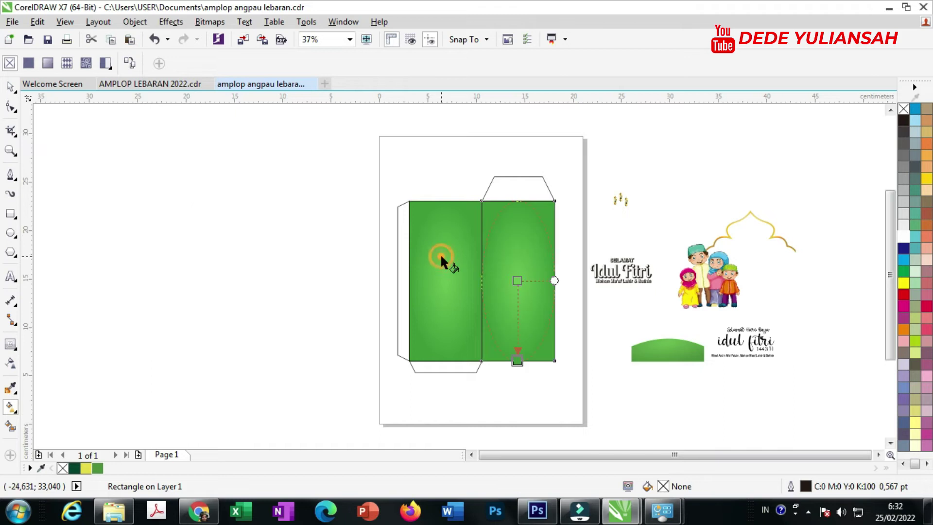
{"action": "left_click", "coordinate": [15, 87]}
{"action": "left_click", "coordinate": [265, 358]}
- Move the arched green hill shape onto the first panel and align it with the panel's left and lower edges
{"action": "left_click", "coordinate": [670, 354]}
{"action": "left_click_drag", "start_coordinate": [670, 354], "coordinate": [456, 341]}
{"action": "scroll", "coordinate": [456, 340], "scroll_direction": "up", "scroll_amount": 2}
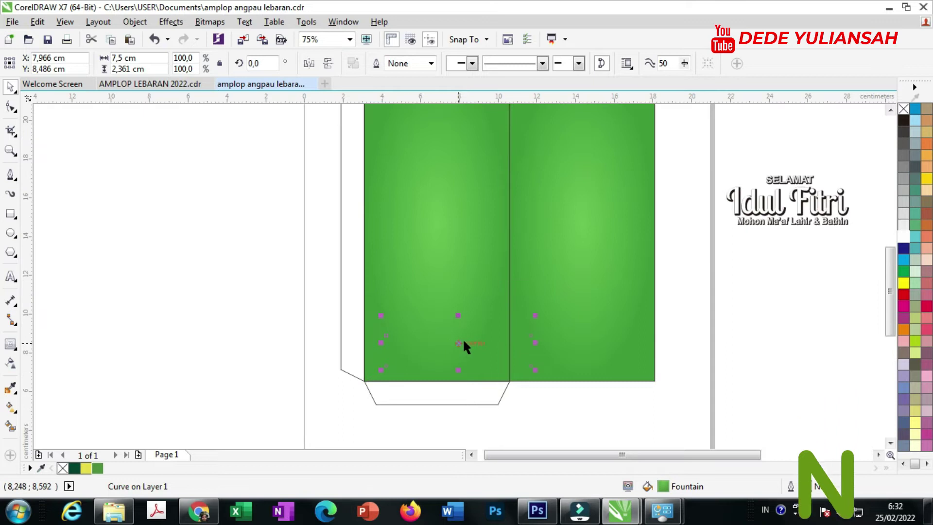
{"action": "left_click", "coordinate": [464, 284], "text": "shift"}
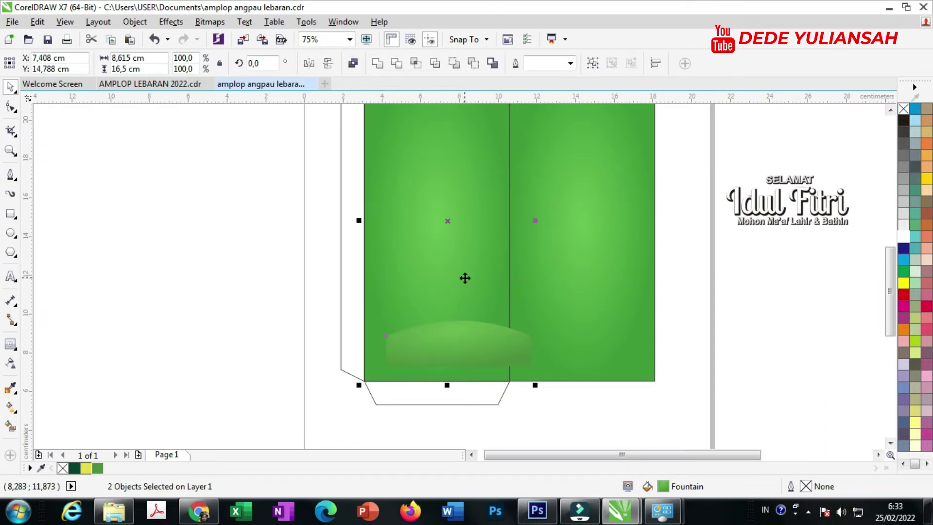
{"action": "key", "text": "l"}
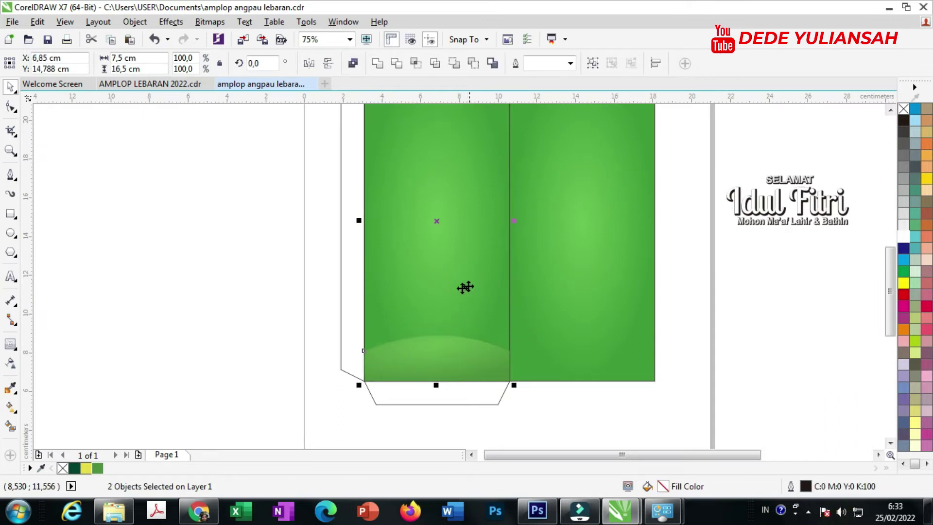
{"action": "left_click", "coordinate": [215, 299]}
{"action": "scroll", "coordinate": [478, 329], "scroll_direction": "down", "scroll_amount": 1}
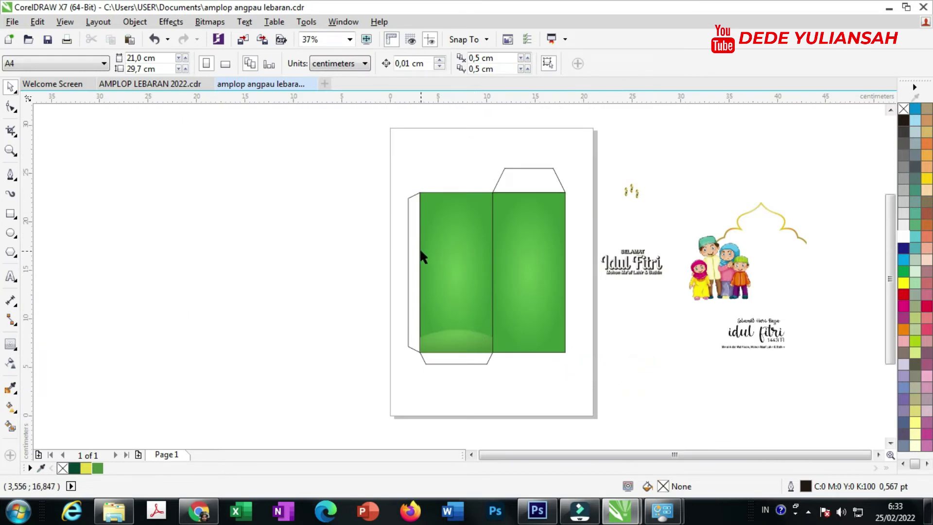
- Fill the upper flap and the long side flap with yellow, C13 M9 Y81 K0
{"action": "scroll", "coordinate": [511, 190], "scroll_direction": "up", "scroll_amount": 1}
{"action": "left_click", "coordinate": [518, 168]}
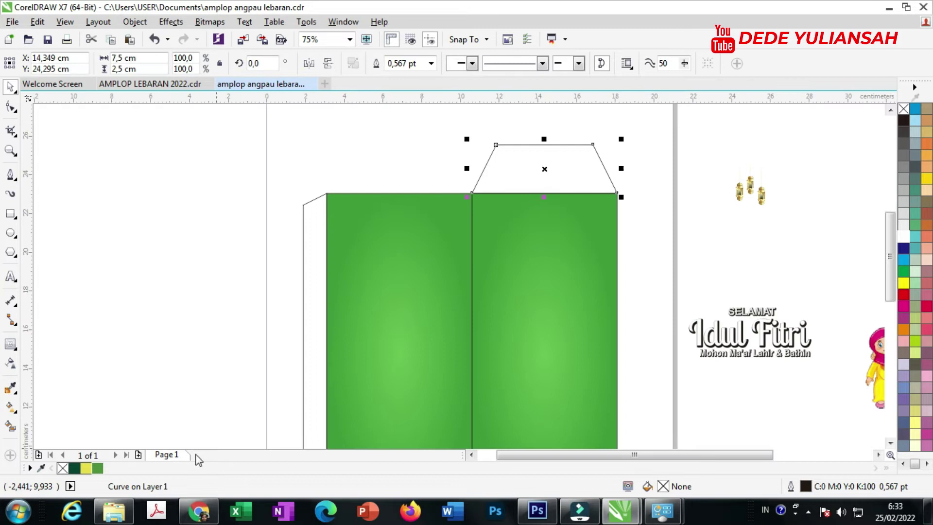
{"action": "left_click", "coordinate": [90, 468]}
{"action": "left_click", "coordinate": [215, 251]}
{"action": "left_click", "coordinate": [317, 211]}
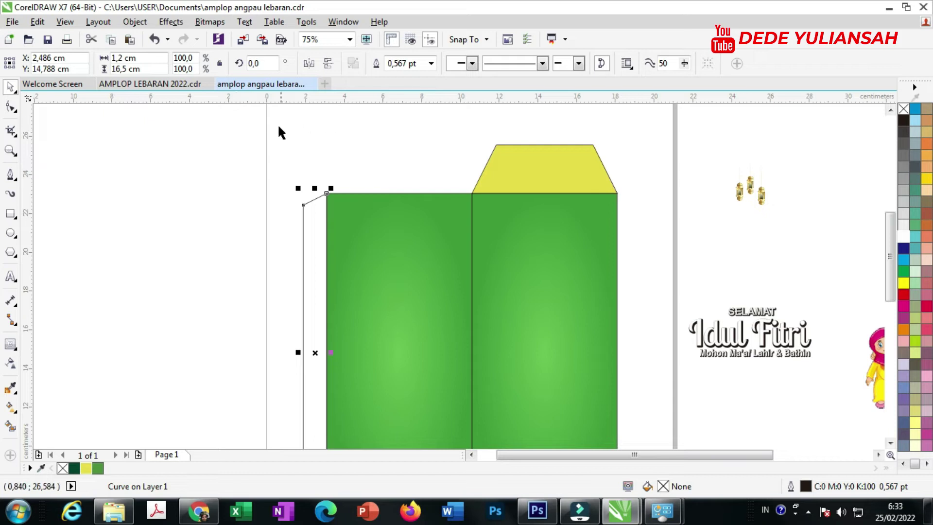
{"action": "left_click", "coordinate": [87, 470]}
- Move the gold arch ornament onto the upper part of the first panel and centre it horizontally on the panel
{"action": "scroll", "coordinate": [347, 238], "scroll_direction": "down", "scroll_amount": 2}
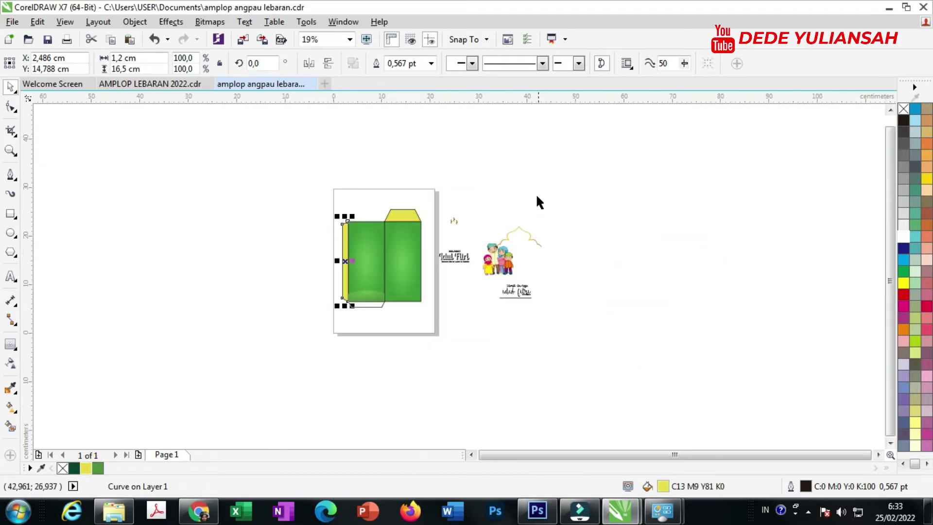
{"action": "left_click_drag", "start_coordinate": [530, 243], "coordinate": [385, 242]}
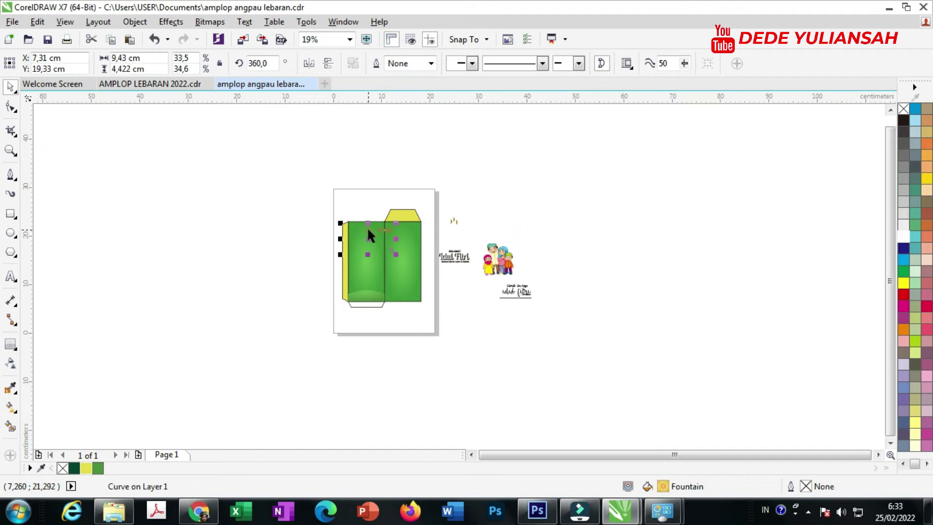
{"action": "scroll", "coordinate": [366, 227], "scroll_direction": "up", "scroll_amount": 1}
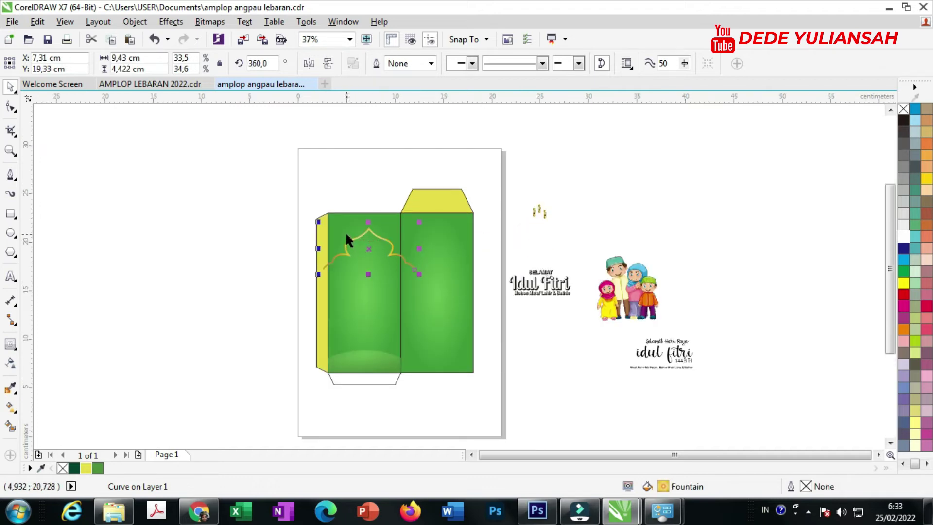
{"action": "scroll", "coordinate": [346, 233], "scroll_direction": "up", "scroll_amount": 1}
{"action": "left_click_drag", "start_coordinate": [380, 234], "coordinate": [371, 238]}
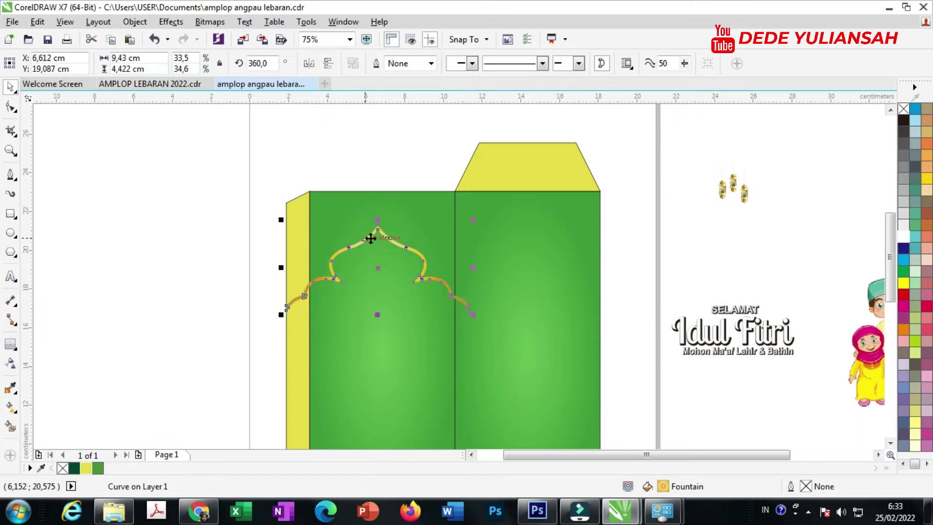
{"action": "left_click", "coordinate": [393, 339], "text": "shift"}
{"action": "key", "text": "c"}
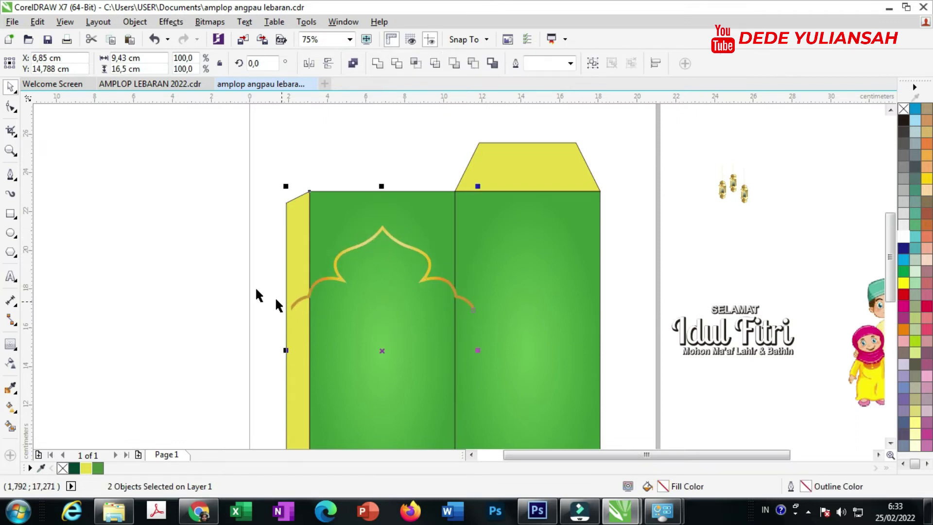
{"action": "left_click", "coordinate": [225, 278]}
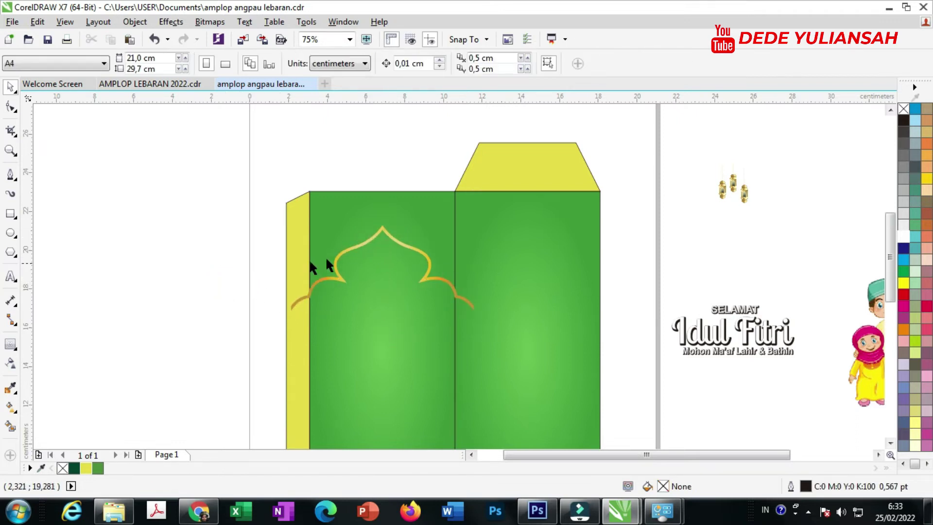
- Lower the gold arch slightly and place a copy of it on the neighbouring panel, centred horizontally
{"action": "left_click_drag", "start_coordinate": [392, 238], "coordinate": [395, 251]}
{"action": "key", "text": "ctrl+z"}
{"action": "left_click_drag", "start_coordinate": [392, 240], "coordinate": [471, 252]}
{"action": "left_click", "coordinate": [520, 212], "text": "shift"}
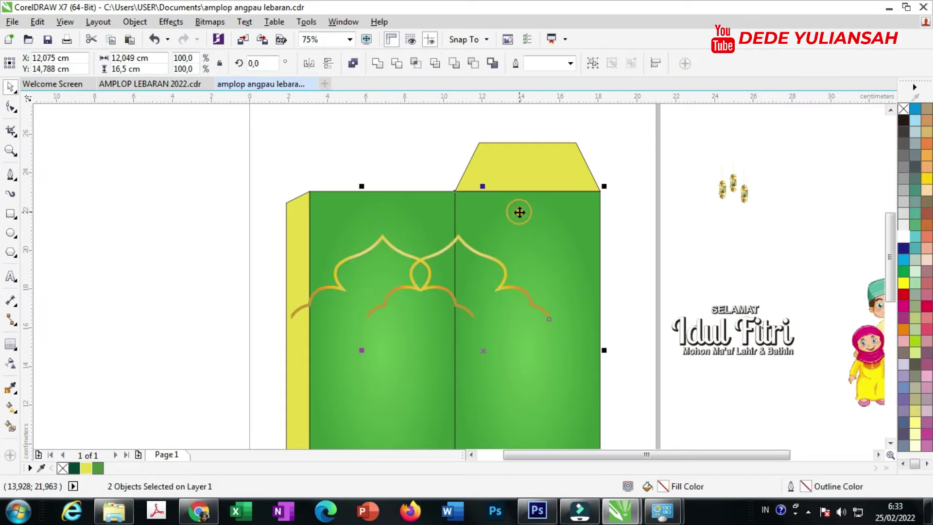
{"action": "key", "text": "e"}
{"action": "left_click", "coordinate": [269, 220]}
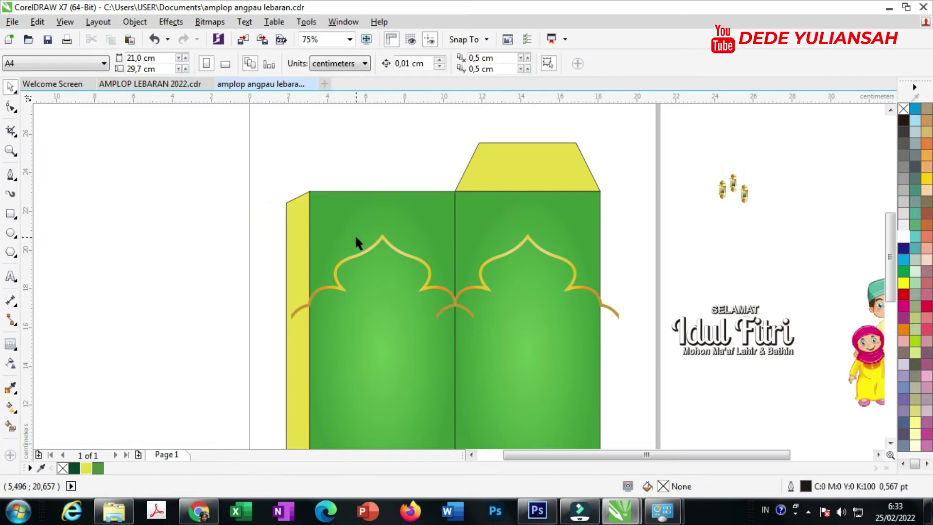
- Smart-fill the areas above the gold arches on both panels with dark green, RGB 2, 68, 46
{"action": "left_click", "coordinate": [12, 408]}
{"action": "left_click", "coordinate": [10, 426]}
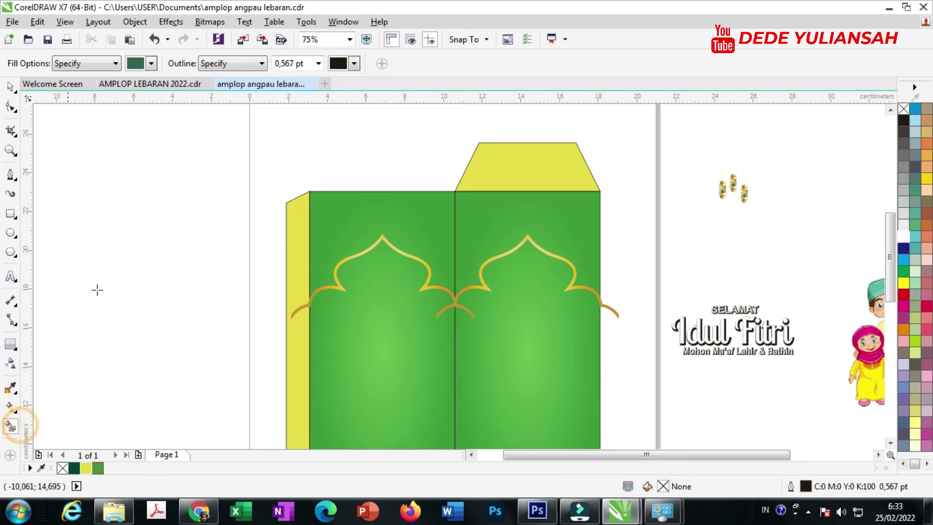
{"action": "left_click", "coordinate": [153, 66]}
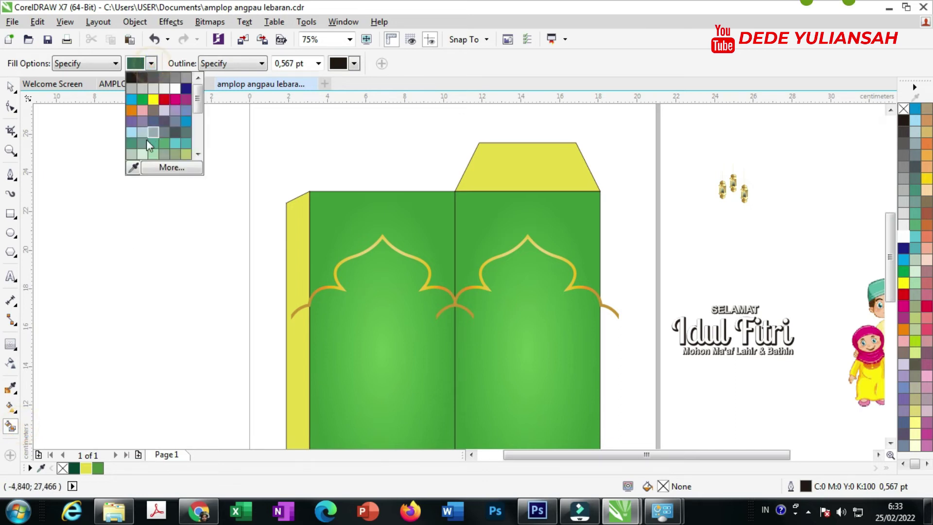
{"action": "left_click", "coordinate": [137, 174]}
{"action": "left_click", "coordinate": [75, 466]}
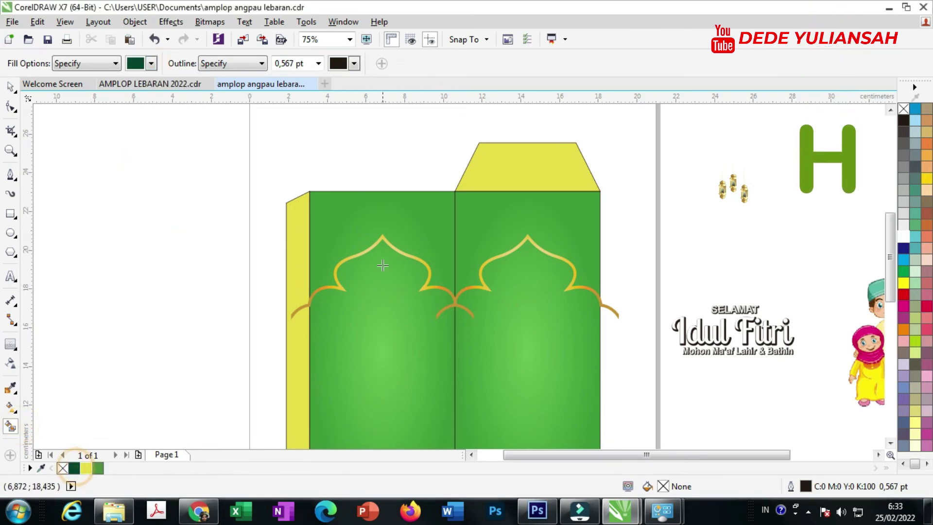
{"action": "left_click", "coordinate": [371, 219]}
{"action": "left_click", "coordinate": [499, 213]}
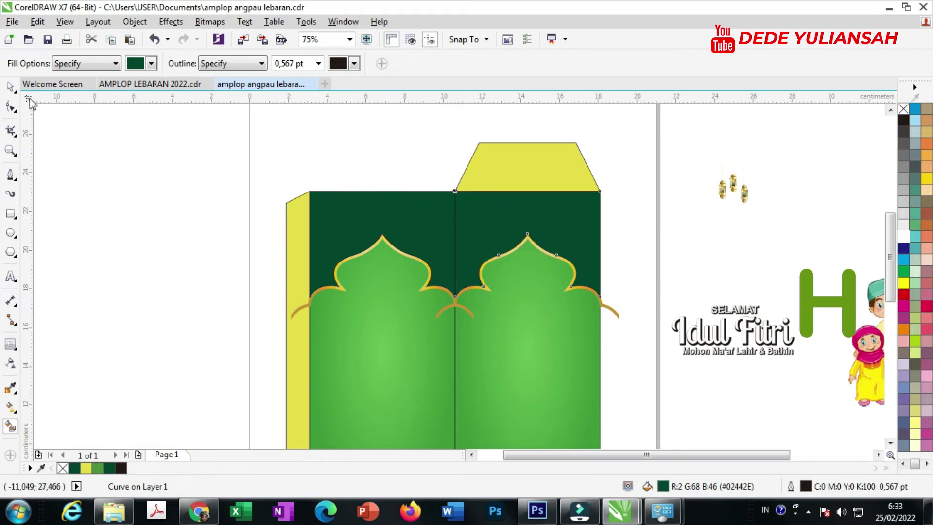
{"action": "left_click", "coordinate": [11, 87]}
{"action": "left_click", "coordinate": [194, 316]}
{"action": "left_click", "coordinate": [336, 281]}
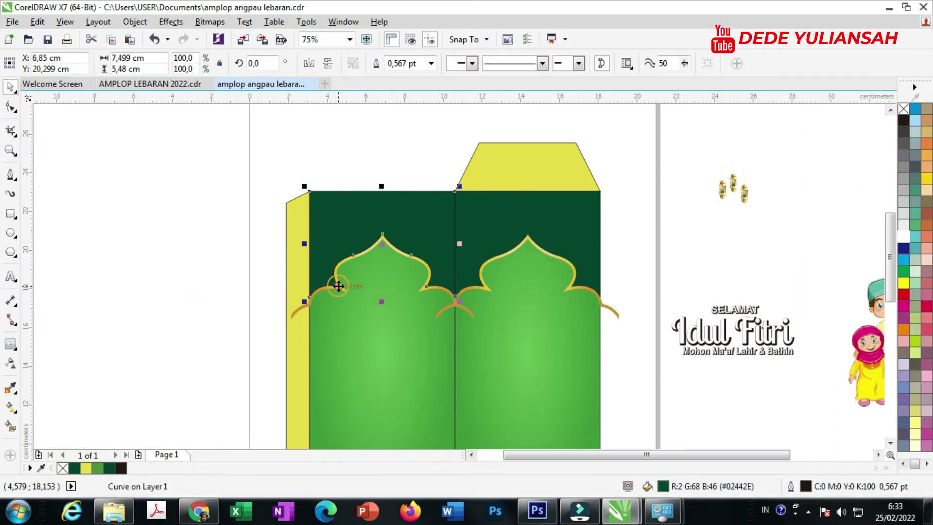
{"action": "right_click", "coordinate": [339, 284]}
{"action": "left_click", "coordinate": [417, 150]}
{"action": "left_click", "coordinate": [375, 327]}
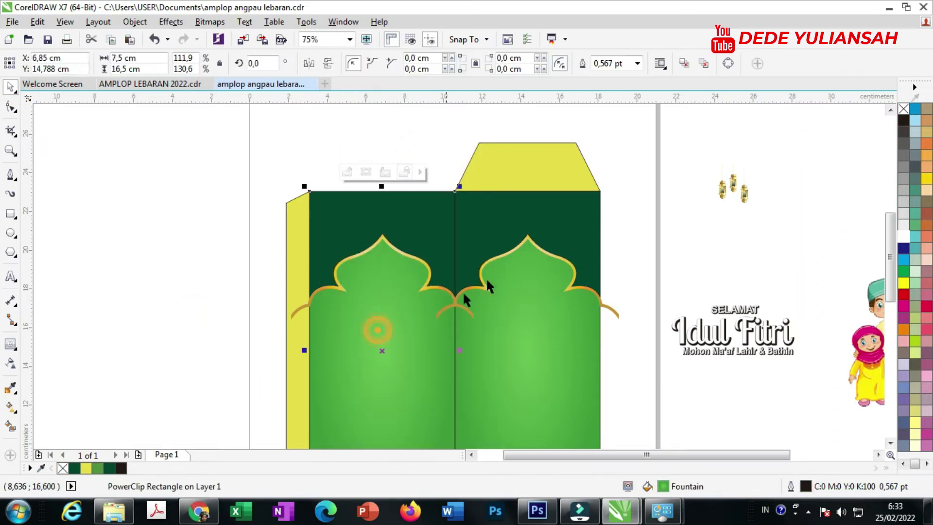
{"action": "key", "text": "ctrl+z"}
- PowerClip each of the two gold arches inside the green gradient panel beneath it
{"action": "left_click", "coordinate": [241, 290]}
{"action": "left_click", "coordinate": [301, 310]}
{"action": "right_click", "coordinate": [300, 310]}
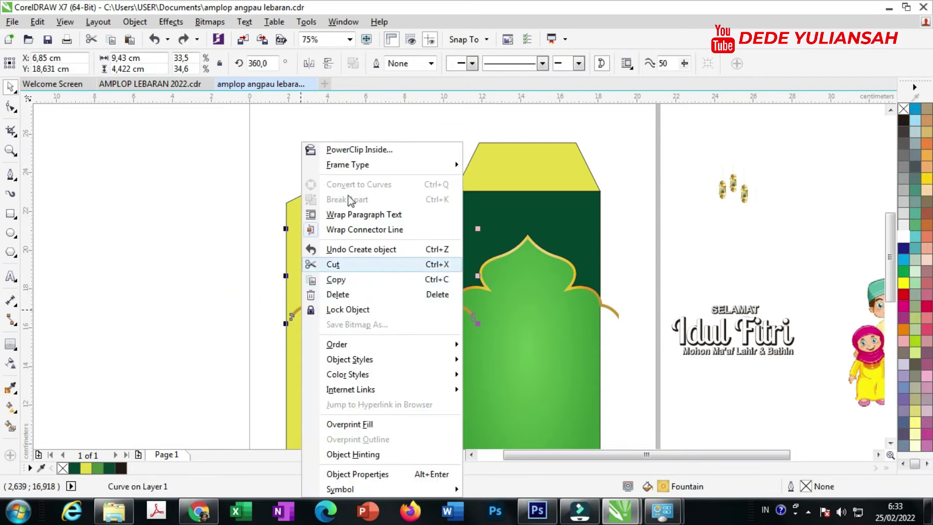
{"action": "left_click", "coordinate": [358, 146]}
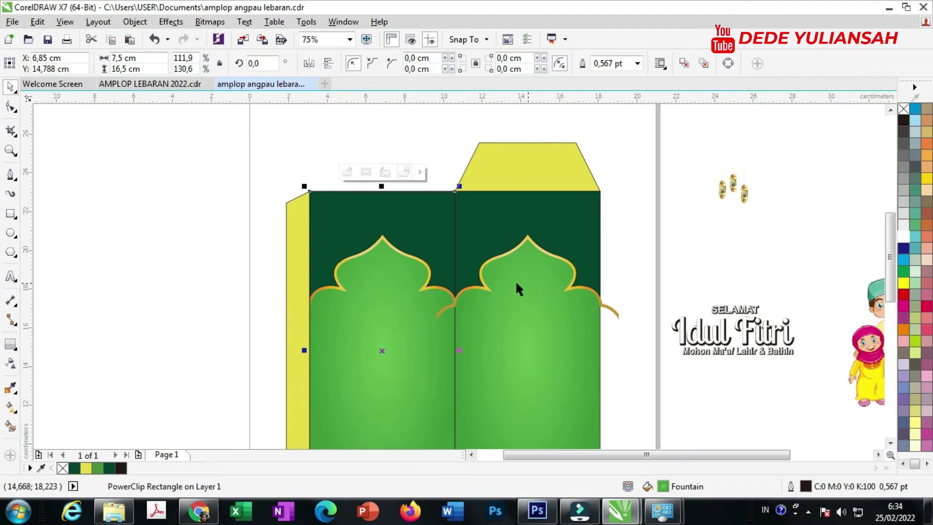
{"action": "left_click", "coordinate": [609, 308]}
{"action": "right_click", "coordinate": [611, 308]}
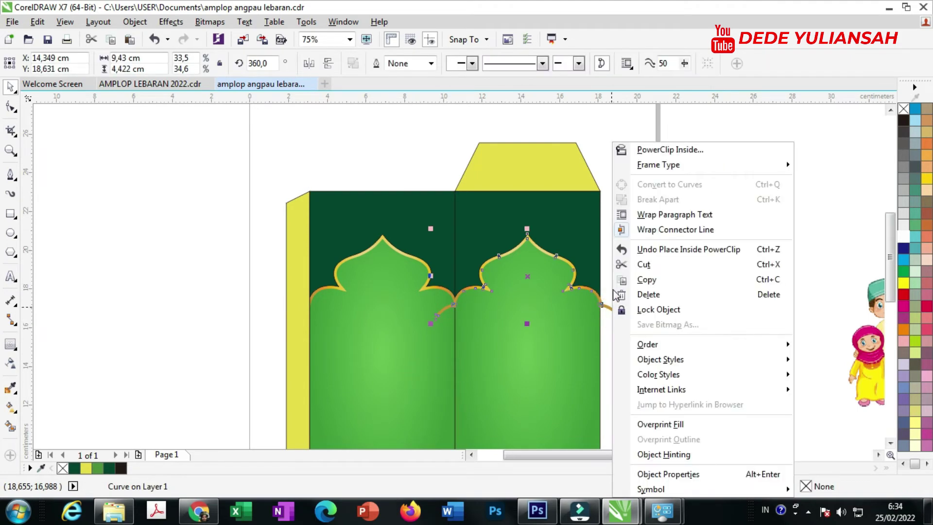
{"action": "left_click", "coordinate": [650, 151]}
{"action": "left_click", "coordinate": [559, 356]}
{"action": "scroll", "coordinate": [394, 307], "scroll_direction": "down", "scroll_amount": 1}
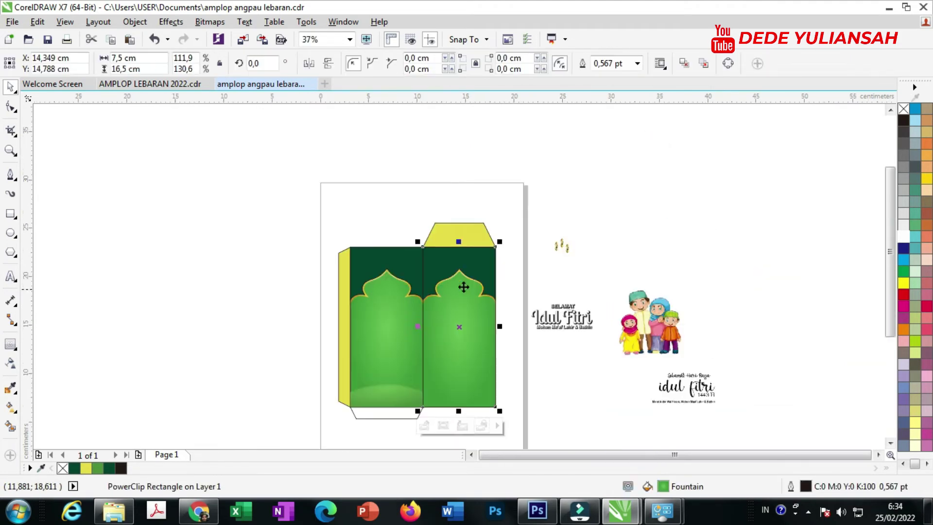
- Place the hanging lantern group in the dark green area and copy it to both upper corners of both panels
{"action": "scroll", "coordinate": [543, 269], "scroll_direction": "up", "scroll_amount": 1}
{"action": "left_click_drag", "start_coordinate": [596, 225], "coordinate": [434, 254]}
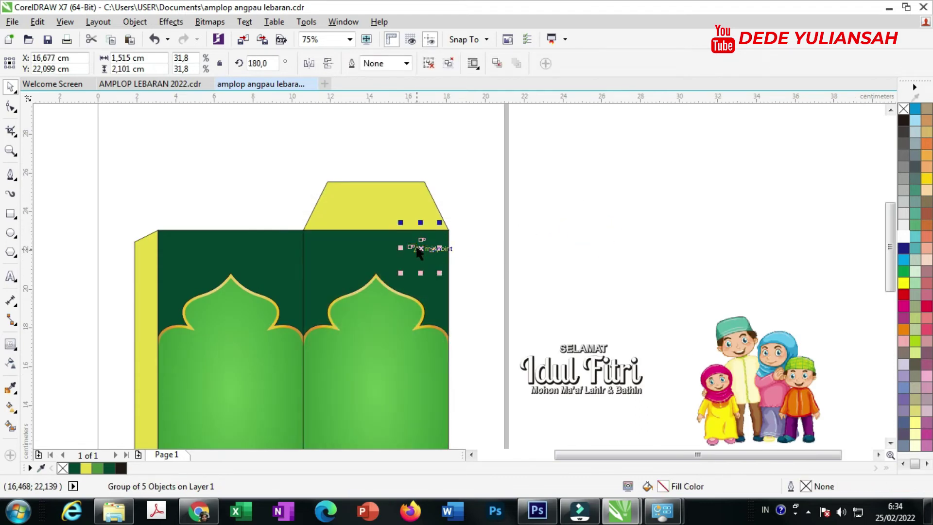
{"action": "scroll", "coordinate": [420, 245], "scroll_direction": "up", "scroll_amount": 2}
{"action": "left_click_drag", "start_coordinate": [417, 251], "coordinate": [194, 275]}
{"action": "scroll", "coordinate": [438, 253], "scroll_direction": "down", "scroll_amount": 1}
{"action": "scroll", "coordinate": [237, 267], "scroll_direction": "up", "scroll_amount": 1}
{"action": "scroll", "coordinate": [240, 265], "scroll_direction": "down", "scroll_amount": 2}
{"action": "scroll", "coordinate": [332, 254], "scroll_direction": "up", "scroll_amount": 1}
- PowerClip both lantern groups on the second panel inside its dark green area
{"action": "left_click", "coordinate": [356, 267]}
{"action": "right_click", "coordinate": [357, 266]}
{"action": "left_click", "coordinate": [411, 162]}
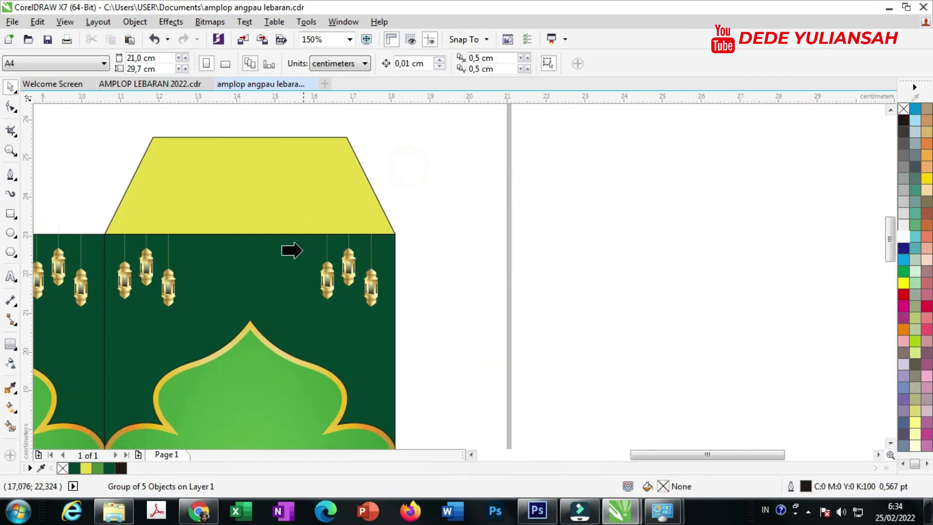
{"action": "left_click", "coordinate": [292, 250]}
{"action": "scroll", "coordinate": [422, 258], "scroll_direction": "down", "scroll_amount": 1}
{"action": "scroll", "coordinate": [299, 275], "scroll_direction": "up", "scroll_amount": 1}
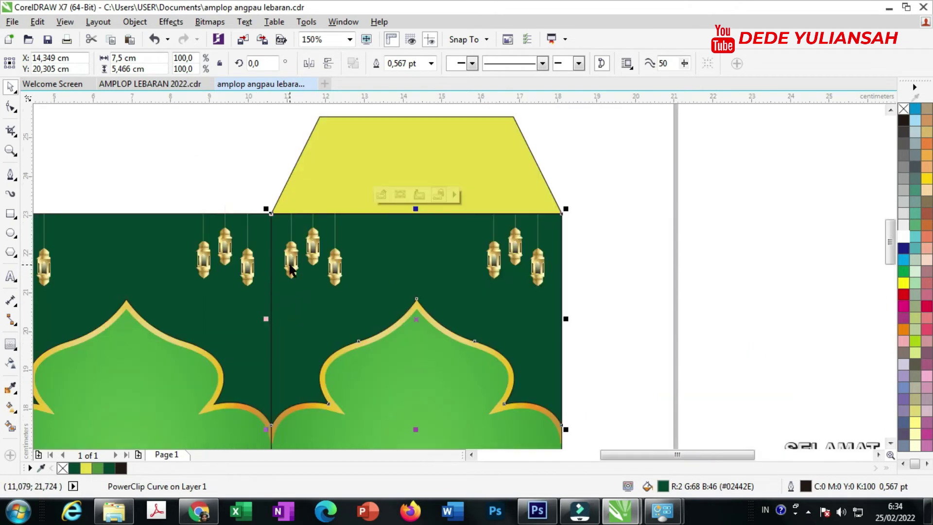
{"action": "left_click", "coordinate": [290, 270]}
{"action": "right_click", "coordinate": [291, 263]}
{"action": "left_click", "coordinate": [344, 162]}
{"action": "left_click", "coordinate": [301, 334]}
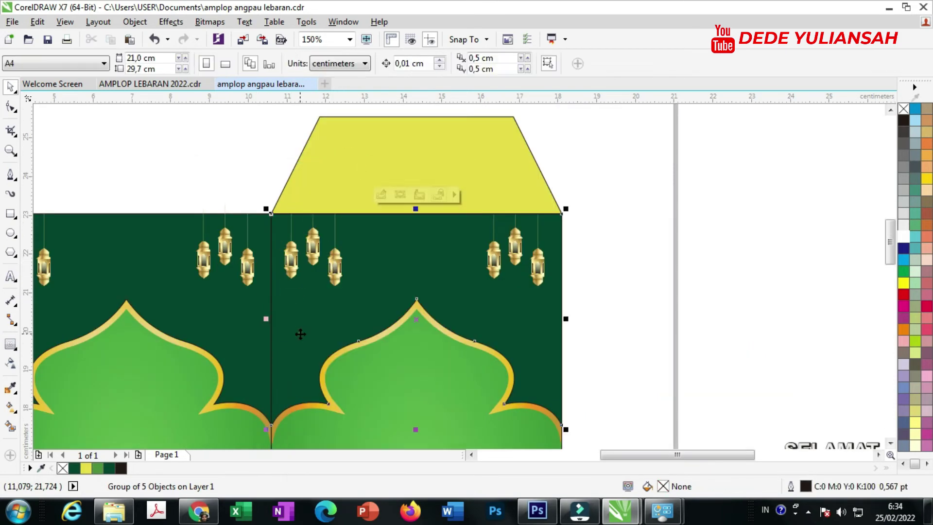
- PowerClip both lantern groups on the first panel inside the dark green area above its arch
{"action": "left_click", "coordinate": [250, 262]}
{"action": "right_click", "coordinate": [253, 262]}
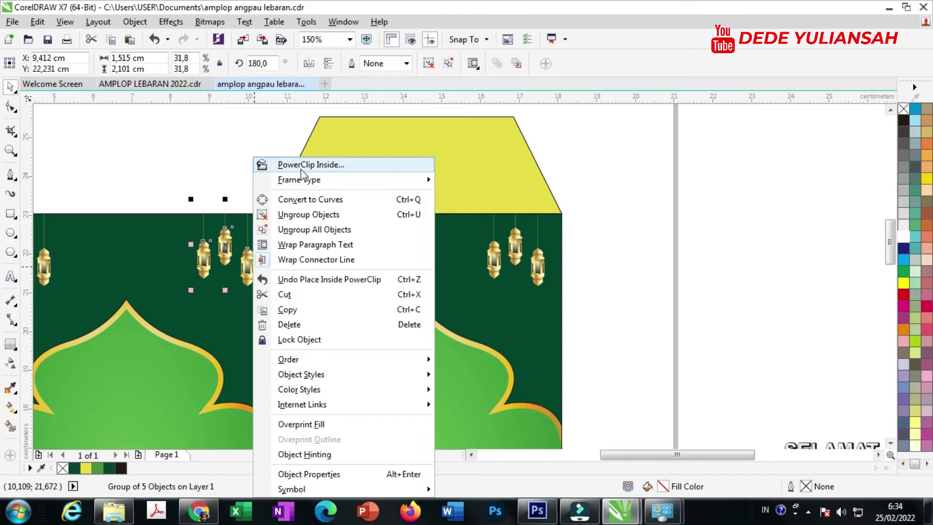
{"action": "left_click", "coordinate": [301, 165]}
{"action": "left_click", "coordinate": [228, 333]}
{"action": "scroll", "coordinate": [229, 302], "scroll_direction": "down", "scroll_amount": 1}
{"action": "scroll", "coordinate": [226, 291], "scroll_direction": "up", "scroll_amount": 1}
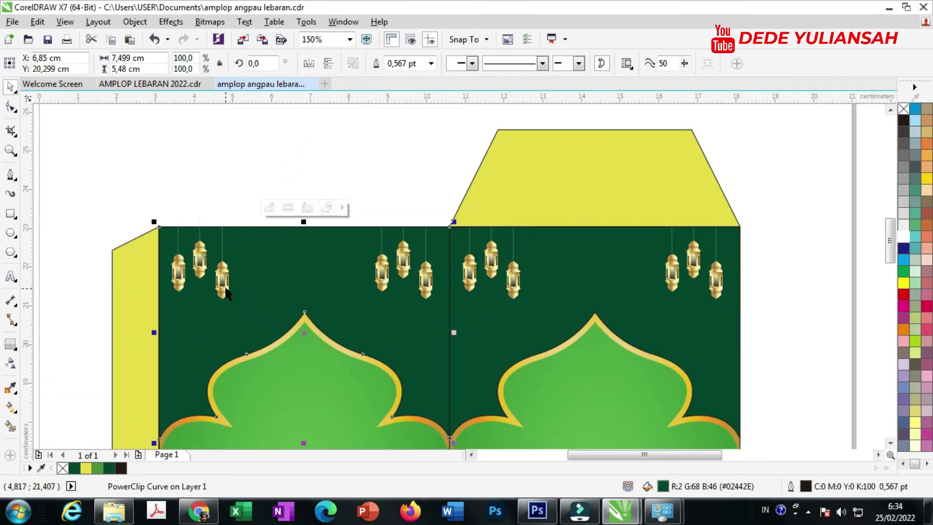
{"action": "left_click", "coordinate": [225, 286]}
{"action": "right_click", "coordinate": [226, 287]}
{"action": "left_click", "coordinate": [287, 161]}
{"action": "left_click", "coordinate": [319, 270]}
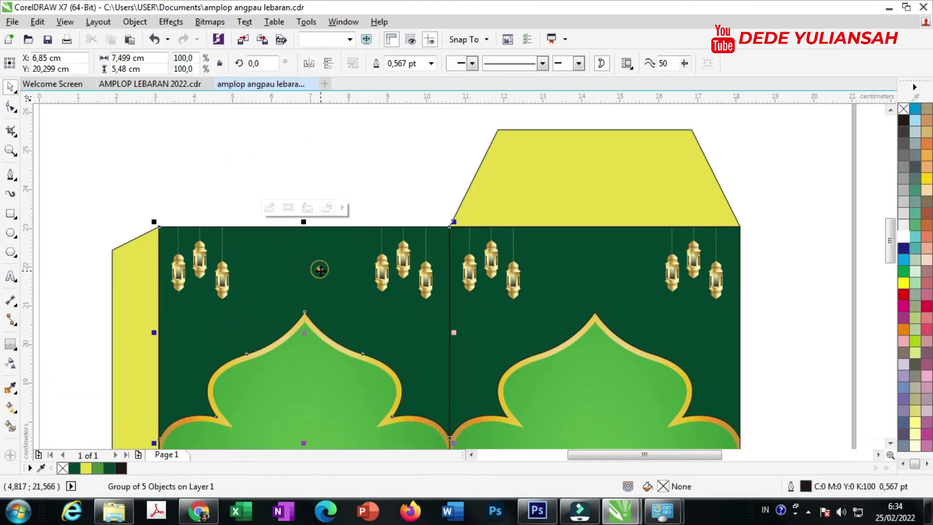
- Move the white star group over the second panel's dark green area and place a copy over the first panel's
{"action": "scroll", "coordinate": [277, 280], "scroll_direction": "down", "scroll_amount": 2}
{"action": "left_click", "coordinate": [465, 249]}
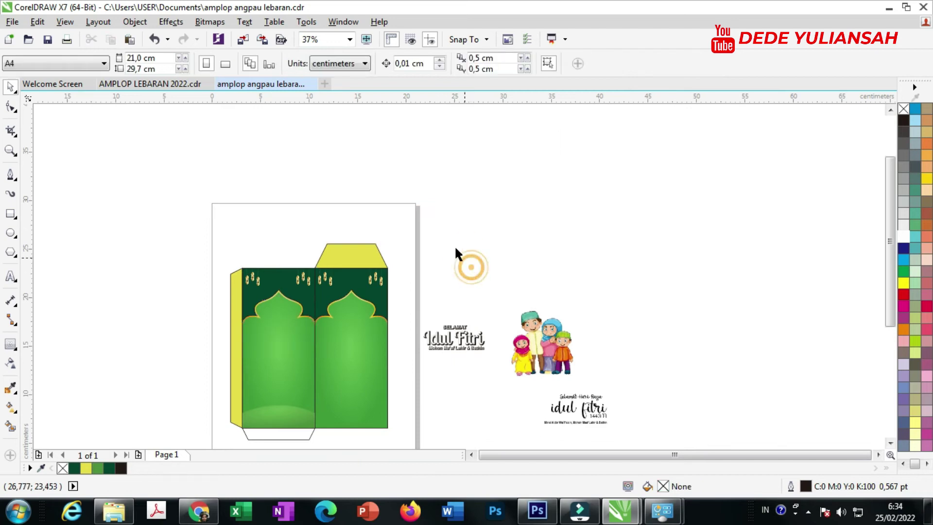
{"action": "left_click_drag", "start_coordinate": [397, 221], "coordinate": [511, 323]}
{"action": "left_click_drag", "start_coordinate": [464, 298], "coordinate": [347, 301]}
{"action": "scroll", "coordinate": [347, 301], "scroll_direction": "up", "scroll_amount": 3}
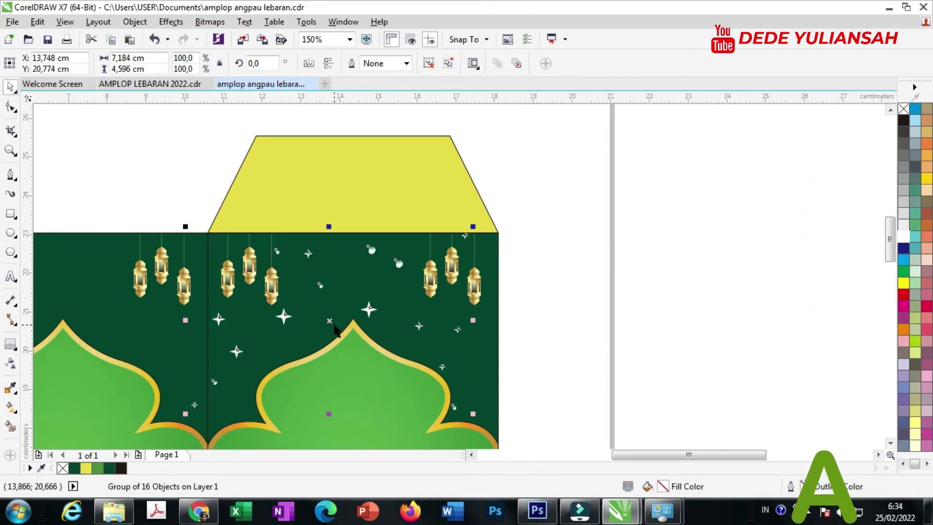
{"action": "left_click_drag", "start_coordinate": [370, 307], "coordinate": [238, 310]}
{"action": "scroll", "coordinate": [392, 304], "scroll_direction": "down", "scroll_amount": 2}
{"action": "scroll", "coordinate": [261, 300], "scroll_direction": "up", "scroll_amount": 2}
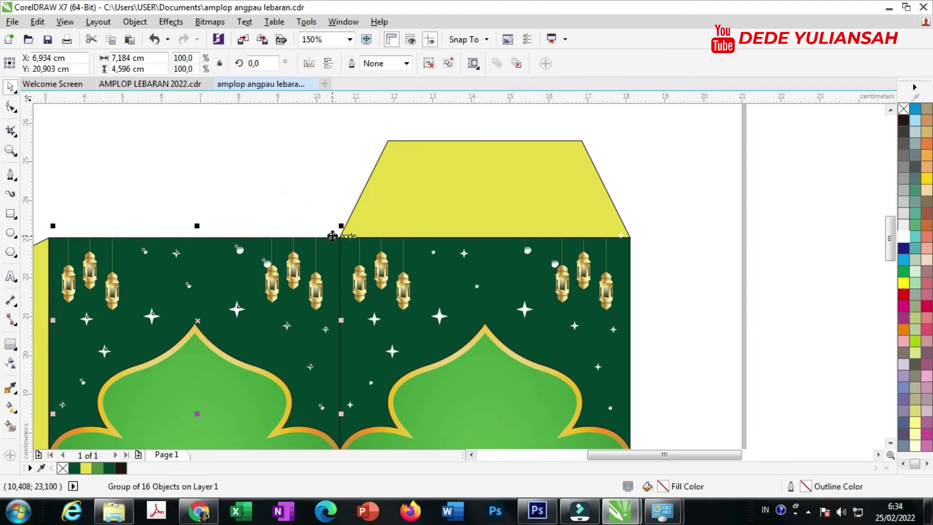
- PowerClip each star group inside the dark green area beneath it
{"action": "right_click", "coordinate": [238, 307]}
{"action": "left_click", "coordinate": [298, 166]}
{"action": "left_click", "coordinate": [222, 281]}
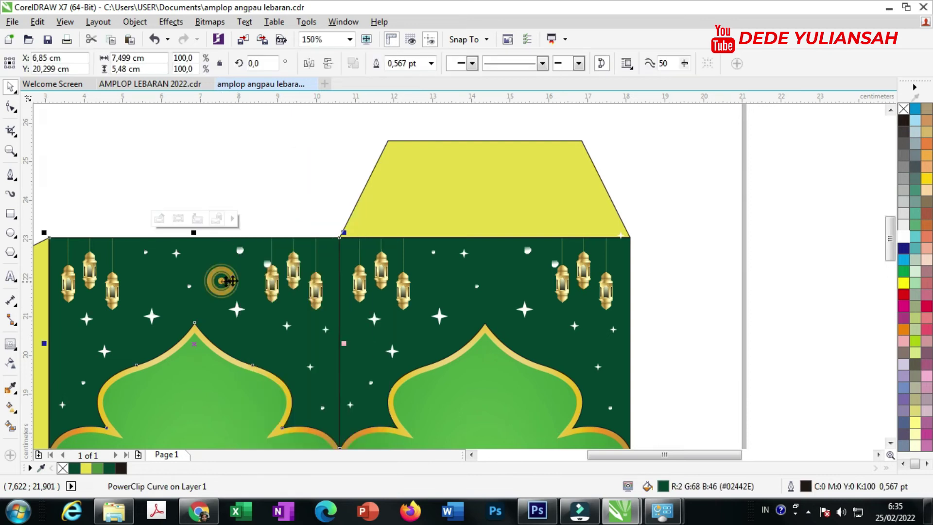
{"action": "left_click", "coordinate": [439, 318]}
{"action": "right_click", "coordinate": [437, 316]}
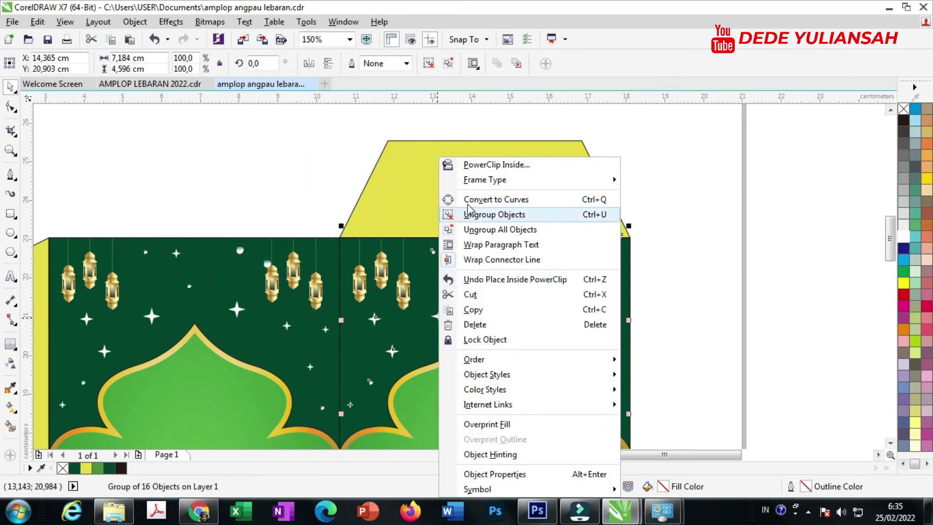
{"action": "left_click", "coordinate": [480, 168]}
{"action": "left_click", "coordinate": [488, 275]}
{"action": "scroll", "coordinate": [398, 233], "scroll_direction": "down", "scroll_amount": 3}
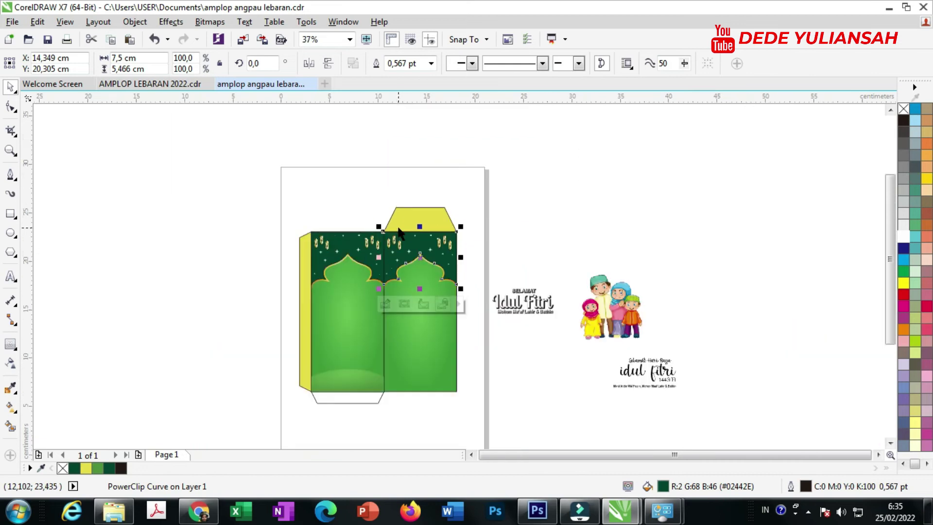
- Place a copy of the family illustration on the first panel, standing on the hill shape
{"action": "left_click", "coordinate": [511, 234]}
{"action": "left_click_drag", "start_coordinate": [577, 337], "coordinate": [406, 368]}
{"action": "scroll", "coordinate": [345, 367], "scroll_direction": "up", "scroll_amount": 2}
{"action": "scroll", "coordinate": [377, 388], "scroll_direction": "up", "scroll_amount": 3}
{"action": "scroll", "coordinate": [378, 365], "scroll_direction": "down", "scroll_amount": 3}
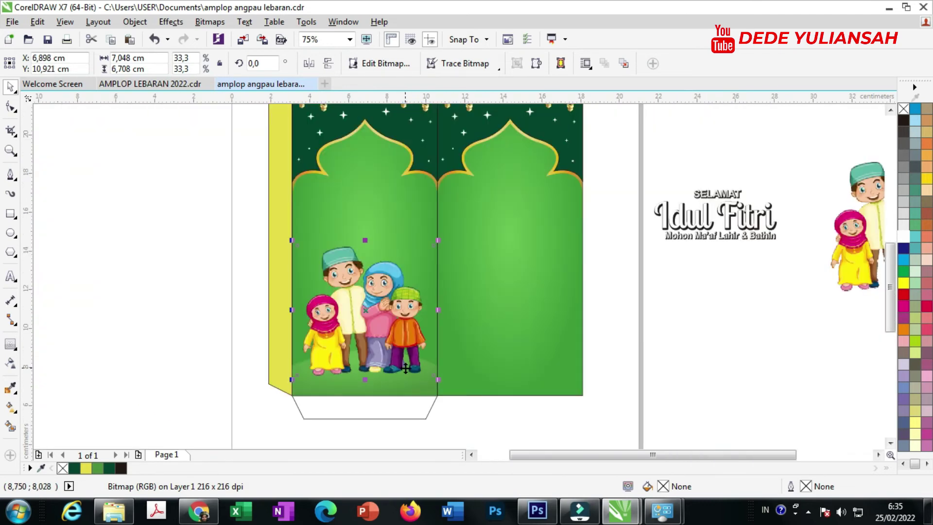
- Add a drop shadow to the family illustration on the first panel and set its opacity to 17
{"action": "left_click", "coordinate": [148, 280]}
{"action": "left_click", "coordinate": [338, 295]}
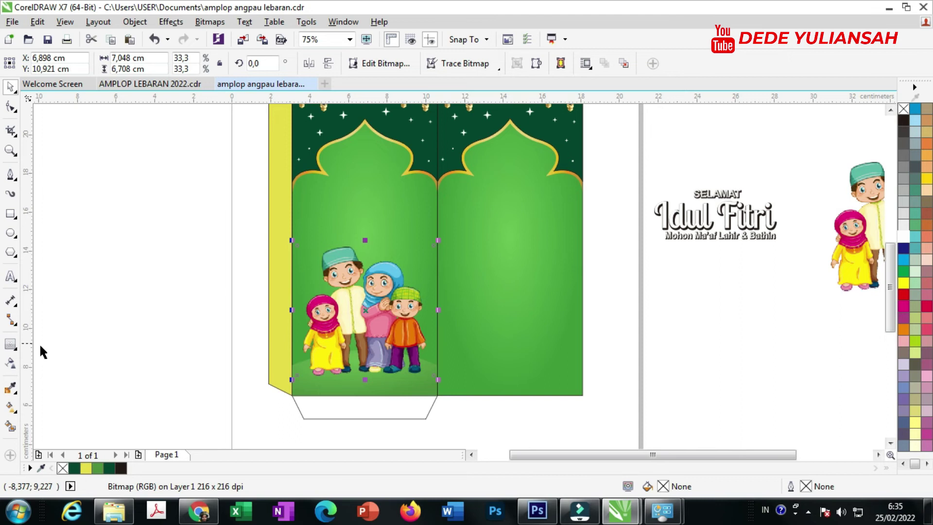
{"action": "left_click", "coordinate": [17, 351]}
{"action": "left_click", "coordinate": [58, 345]}
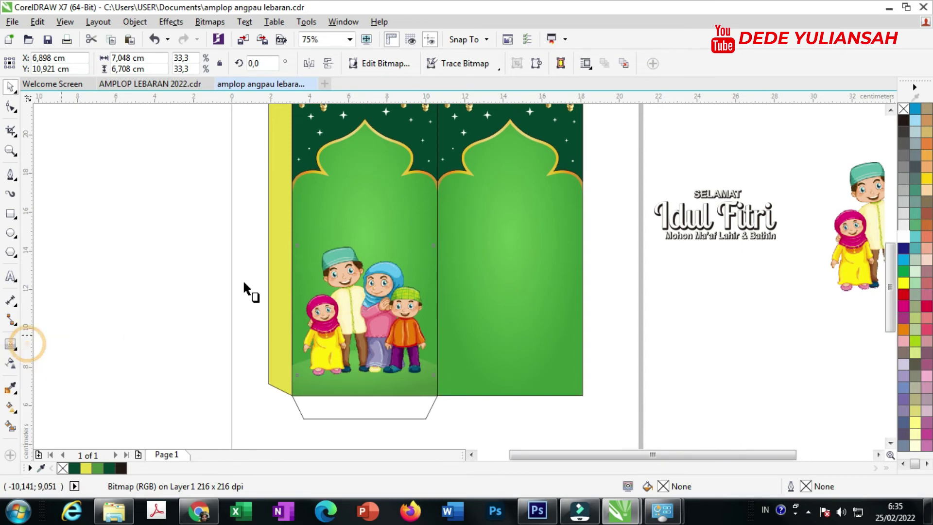
{"action": "left_click_drag", "start_coordinate": [340, 250], "coordinate": [364, 373]}
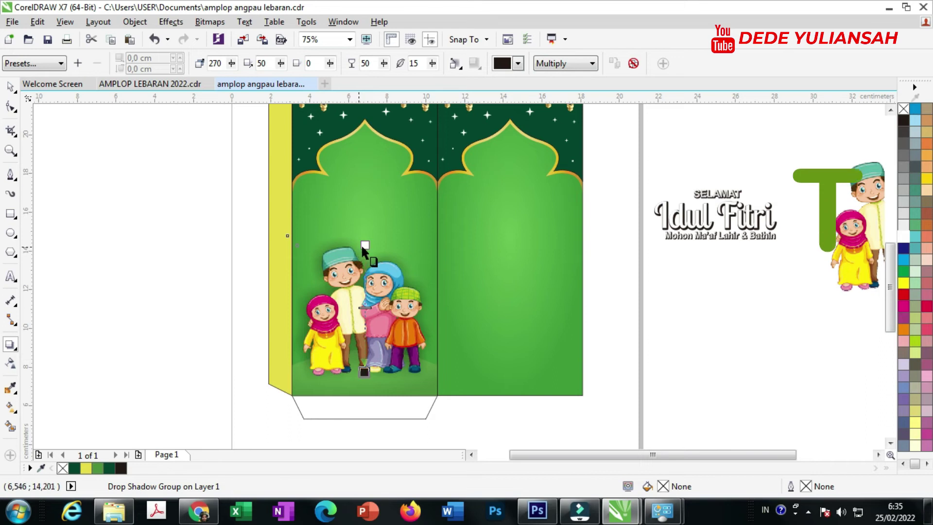
{"action": "scroll", "coordinate": [361, 245], "scroll_direction": "up", "scroll_amount": 1}
{"action": "left_click_drag", "start_coordinate": [371, 243], "coordinate": [368, 244]}
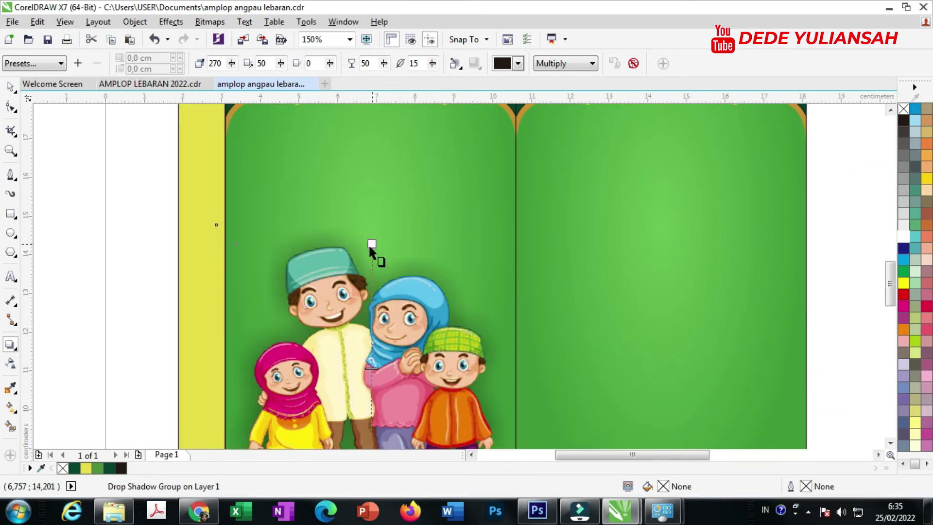
{"action": "scroll", "coordinate": [361, 246], "scroll_direction": "down", "scroll_amount": 2}
{"action": "scroll", "coordinate": [361, 244], "scroll_direction": "up", "scroll_amount": 2}
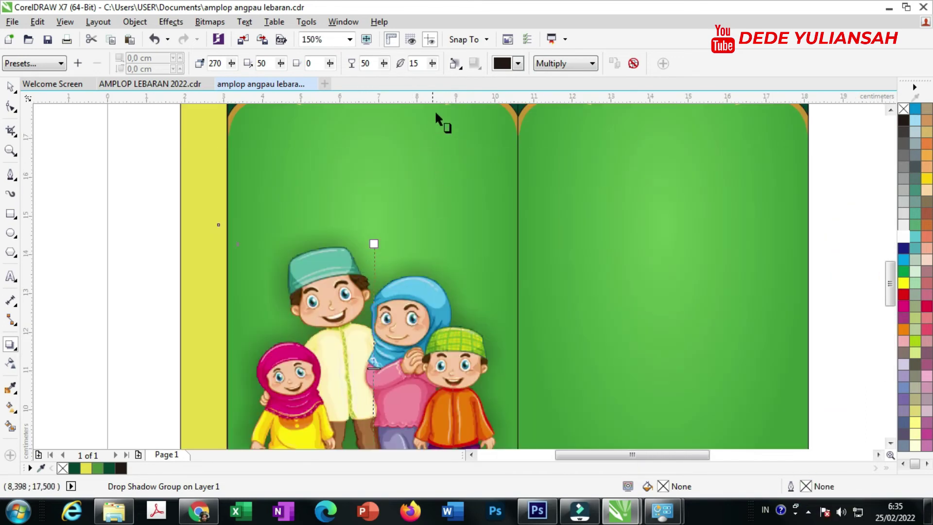
{"action": "mouse_move", "coordinate": [384, 67]}
{"action": "left_mouse_down"}
{"action": "mouse_move", "coordinate": [362, 83]}
{"action": "mouse_move", "coordinate": [387, 70]}
{"action": "mouse_move", "coordinate": [391, 79]}
{"action": "left_mouse_up"}
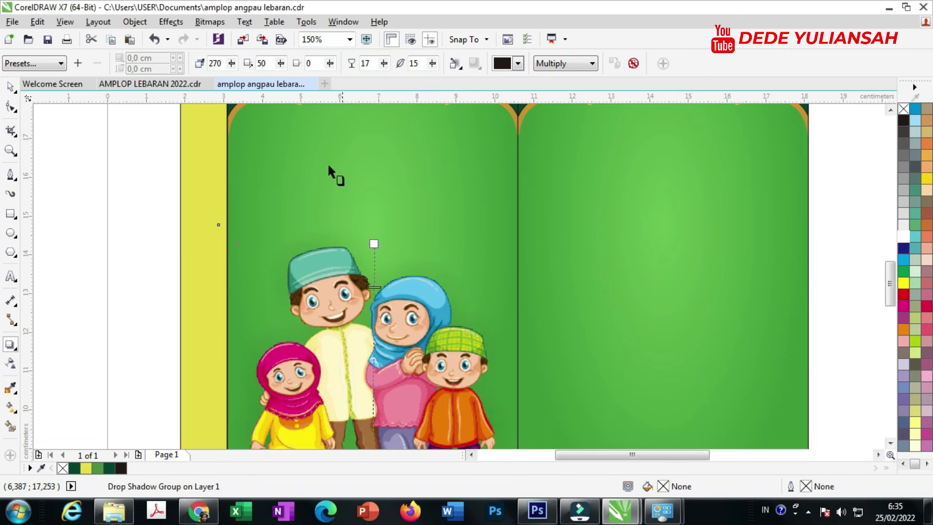
{"action": "scroll", "coordinate": [329, 168], "scroll_direction": "down", "scroll_amount": 1}
- Copy the shadowed family illustration to the second panel without the hill and position it just below the gold arch
{"action": "left_click", "coordinate": [11, 85]}
{"action": "left_click_drag", "start_coordinate": [170, 159], "coordinate": [489, 373]}
{"action": "left_click_drag", "start_coordinate": [357, 267], "coordinate": [508, 199]}
{"action": "scroll", "coordinate": [508, 199], "scroll_direction": "up", "scroll_amount": 1}
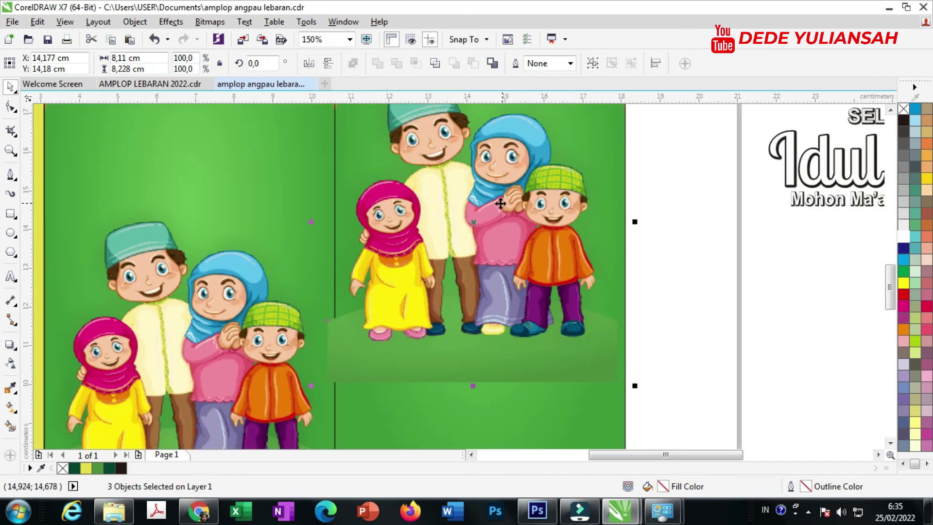
{"action": "scroll", "coordinate": [497, 217], "scroll_direction": "right", "scroll_amount": 1}
{"action": "left_click", "coordinate": [663, 302]}
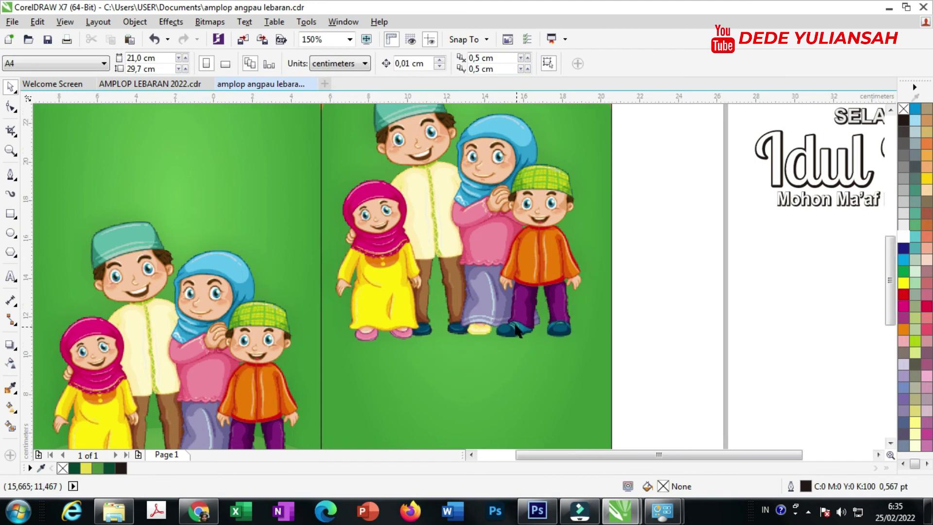
{"action": "scroll", "coordinate": [519, 336], "scroll_direction": "down", "scroll_amount": 2}
{"action": "scroll", "coordinate": [519, 297], "scroll_direction": "up", "scroll_amount": 2}
{"action": "left_click_drag", "start_coordinate": [518, 299], "coordinate": [525, 297]}
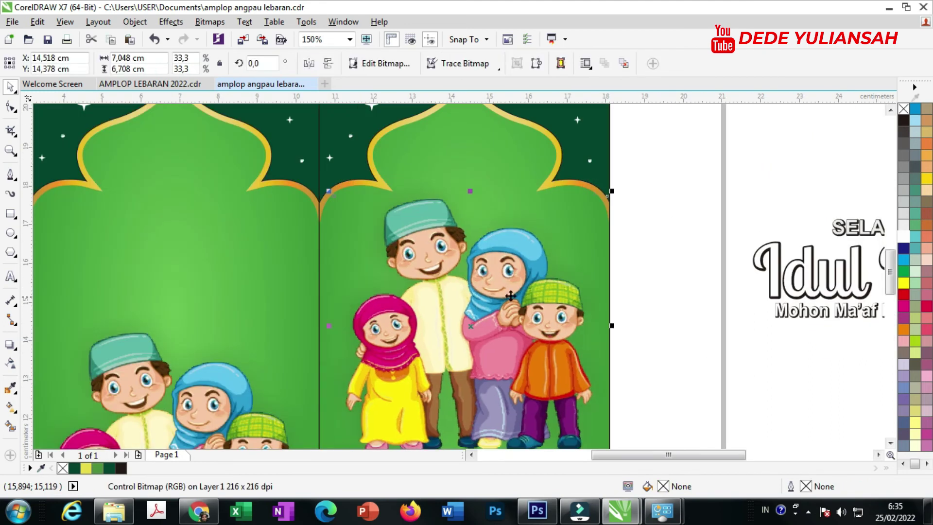
{"action": "scroll", "coordinate": [470, 280], "scroll_direction": "down", "scroll_amount": 1}
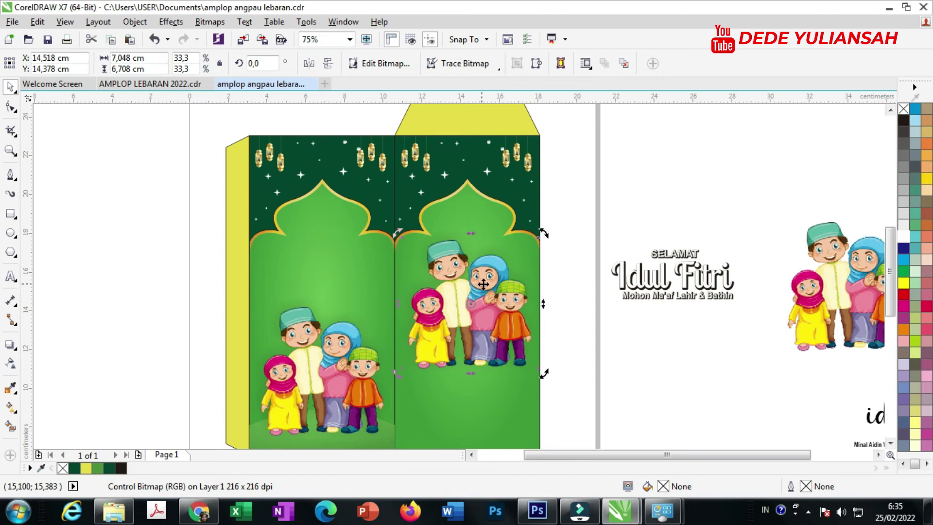
- Move the "Selamat Idul Fitri" greeting text onto the first panel, centred above the family illustration
{"action": "scroll", "coordinate": [575, 342], "scroll_direction": "down", "scroll_amount": 1}
{"action": "left_click", "coordinate": [575, 365]}
{"action": "left_click_drag", "start_coordinate": [571, 294], "coordinate": [438, 291]}
{"action": "scroll", "coordinate": [415, 281], "scroll_direction": "up", "scroll_amount": 1}
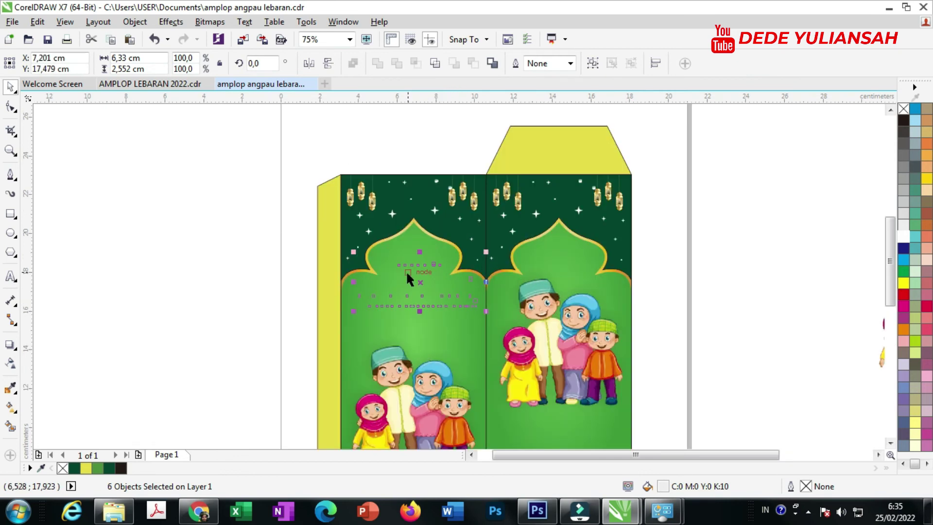
{"action": "scroll", "coordinate": [435, 283], "scroll_direction": "up", "scroll_amount": 1}
{"action": "left_click_drag", "start_coordinate": [430, 282], "coordinate": [422, 296]}
{"action": "scroll", "coordinate": [413, 296], "scroll_direction": "down", "scroll_amount": 4}
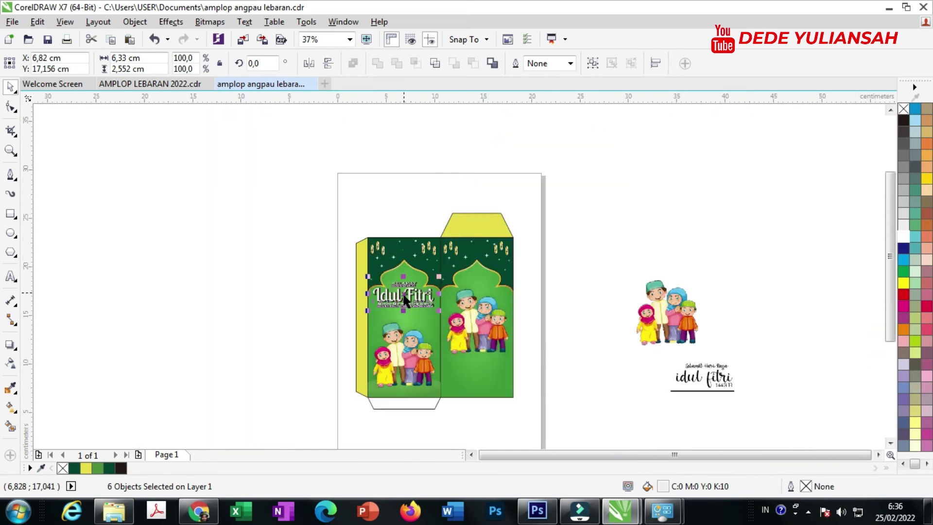
- Move the "Selamat Hari Raya idul fitri 1443 H" greeting text onto the second panel, centred below the family illustration
{"action": "left_click", "coordinate": [570, 265]}
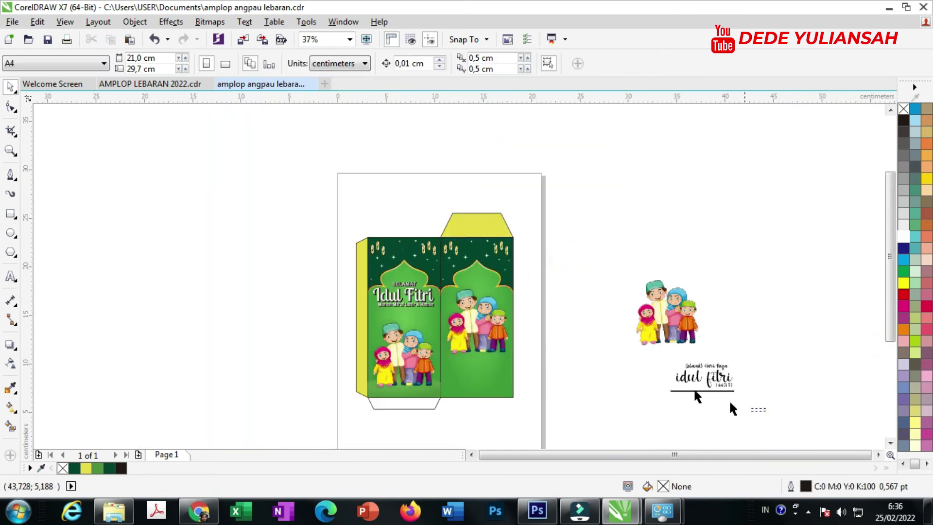
{"action": "left_click_drag", "start_coordinate": [732, 409], "coordinate": [658, 354]}
{"action": "left_click_drag", "start_coordinate": [708, 381], "coordinate": [483, 366]}
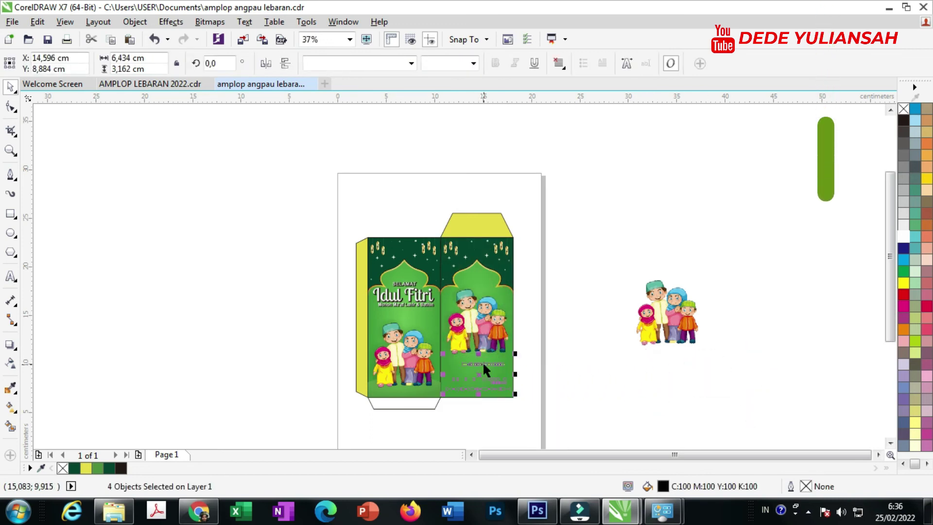
{"action": "scroll", "coordinate": [483, 363], "scroll_direction": "up", "scroll_amount": 3}
{"action": "left_click_drag", "start_coordinate": [511, 362], "coordinate": [505, 359]}
{"action": "scroll", "coordinate": [494, 331], "scroll_direction": "down", "scroll_amount": 2}
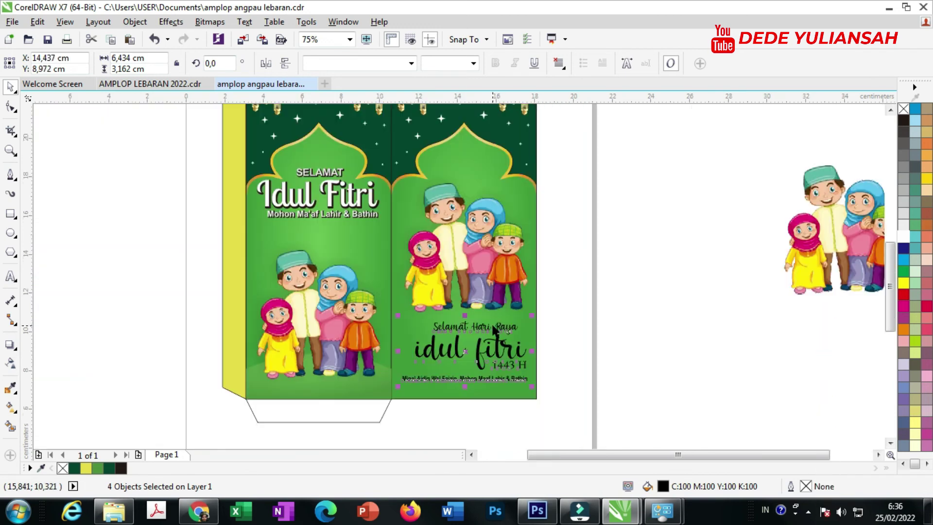
- Delete the spare family illustration lying outside the page
{"action": "left_click", "coordinate": [576, 341]}
{"action": "scroll", "coordinate": [576, 337], "scroll_direction": "down", "scroll_amount": 2}
{"action": "left_click_drag", "start_coordinate": [580, 203], "coordinate": [768, 342]}
{"action": "key", "text": "Delete"}
- Fill the bottom flap with the same yellow as the side flap and remove its outline
{"action": "scroll", "coordinate": [400, 367], "scroll_direction": "up", "scroll_amount": 4}
{"action": "left_click", "coordinate": [401, 371]}
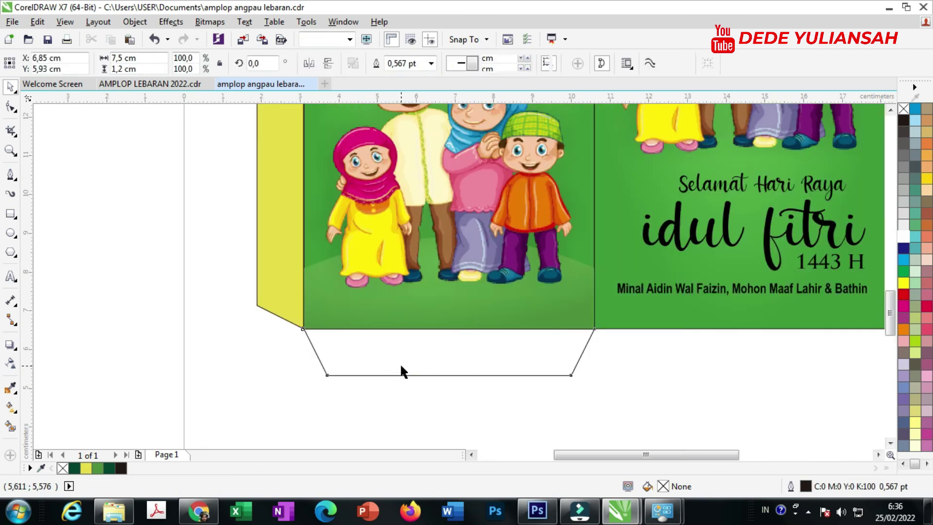
{"action": "left_click", "coordinate": [86, 468]}
{"action": "right_click", "coordinate": [905, 109]}
- Remove the outlines from the yellow side flap and the yellow top flap
{"action": "left_click", "coordinate": [282, 221]}
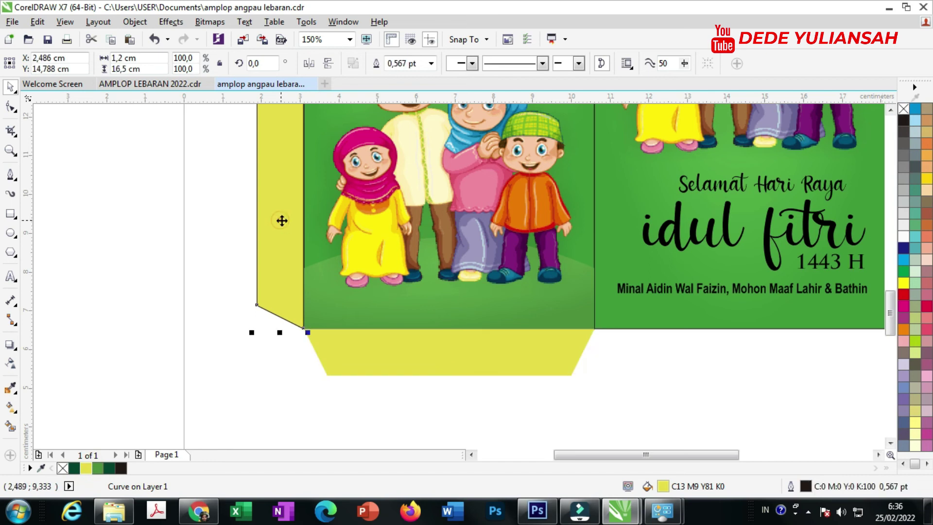
{"action": "right_click", "coordinate": [905, 109]}
{"action": "scroll", "coordinate": [515, 216], "scroll_direction": "down", "scroll_amount": 2}
{"action": "scroll", "coordinate": [541, 194], "scroll_direction": "up", "scroll_amount": 1}
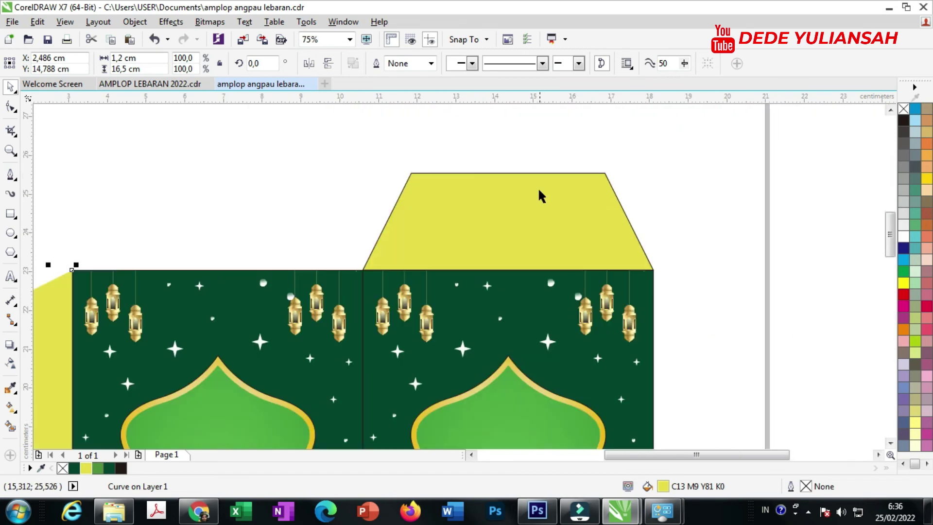
{"action": "left_click", "coordinate": [538, 199]}
{"action": "right_click", "coordinate": [903, 110]}
{"action": "left_click", "coordinate": [710, 286]}
- Remove the outline from the dark green starry area above the second panel's arch
{"action": "left_click", "coordinate": [525, 317]}
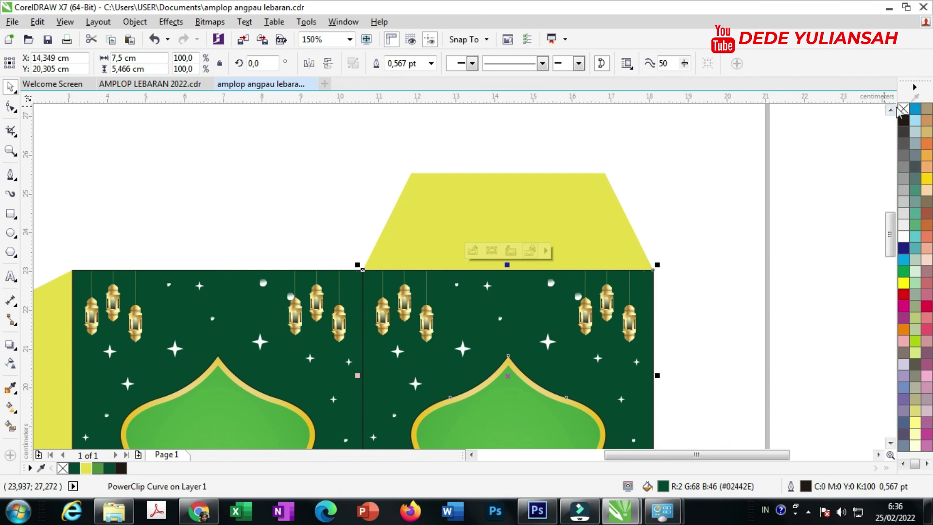
{"action": "right_click", "coordinate": [902, 109]}
{"action": "scroll", "coordinate": [363, 225], "scroll_direction": "down", "scroll_amount": 1}
{"action": "scroll", "coordinate": [309, 303], "scroll_direction": "down", "scroll_amount": 1}
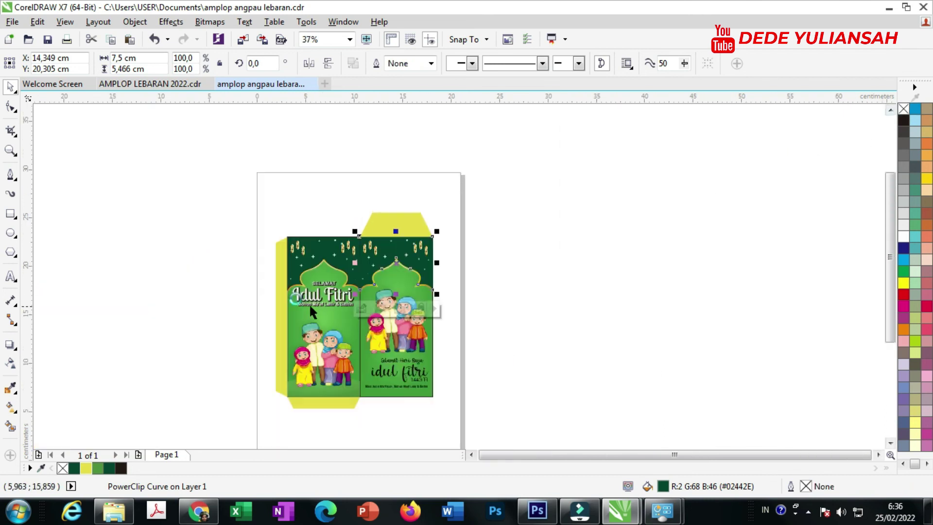
- Remove the outlines from the first panel's green background and the dark green area above its arch
{"action": "scroll", "coordinate": [284, 296], "scroll_direction": "up", "scroll_amount": 3}
{"action": "left_click", "coordinate": [274, 368]}
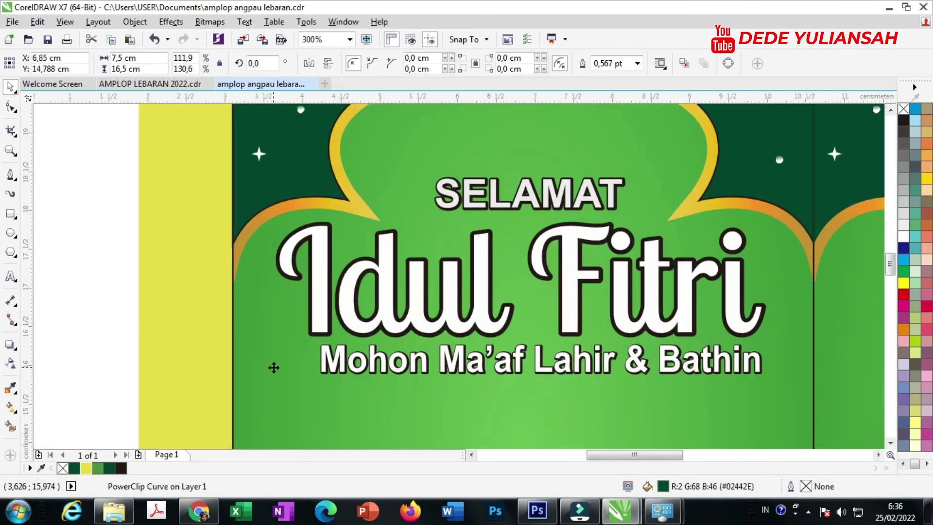
{"action": "right_click", "coordinate": [904, 110]}
{"action": "left_click", "coordinate": [321, 177]}
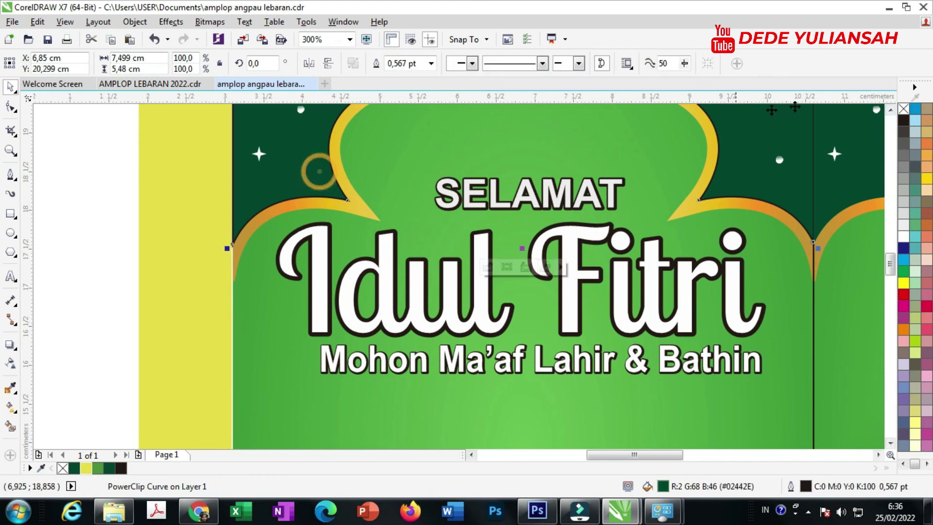
{"action": "scroll", "coordinate": [444, 294], "scroll_direction": "down", "scroll_amount": 2}
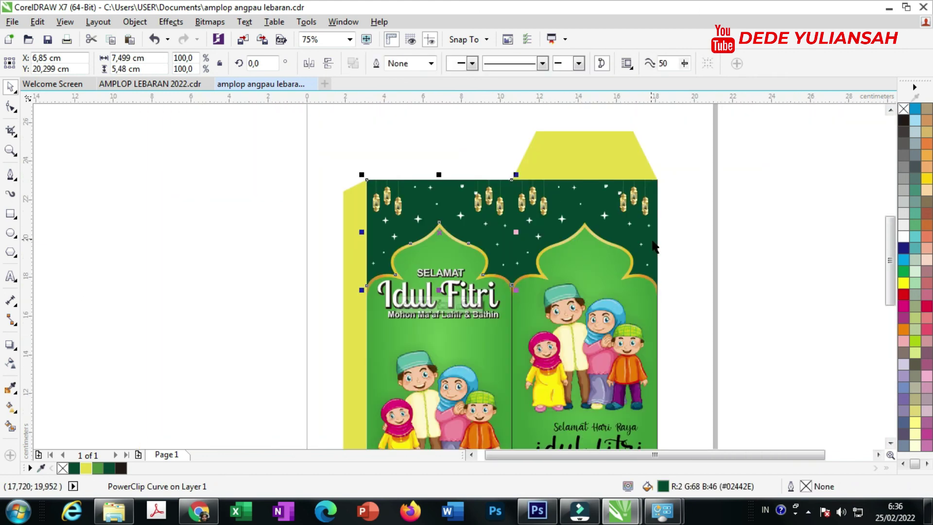
- Remove the outline from the second panel's green gradient background rectangle
{"action": "scroll", "coordinate": [656, 246], "scroll_direction": "up", "scroll_amount": 2}
{"action": "scroll", "coordinate": [645, 323], "scroll_direction": "down", "scroll_amount": 2}
{"action": "left_click", "coordinate": [618, 321]}
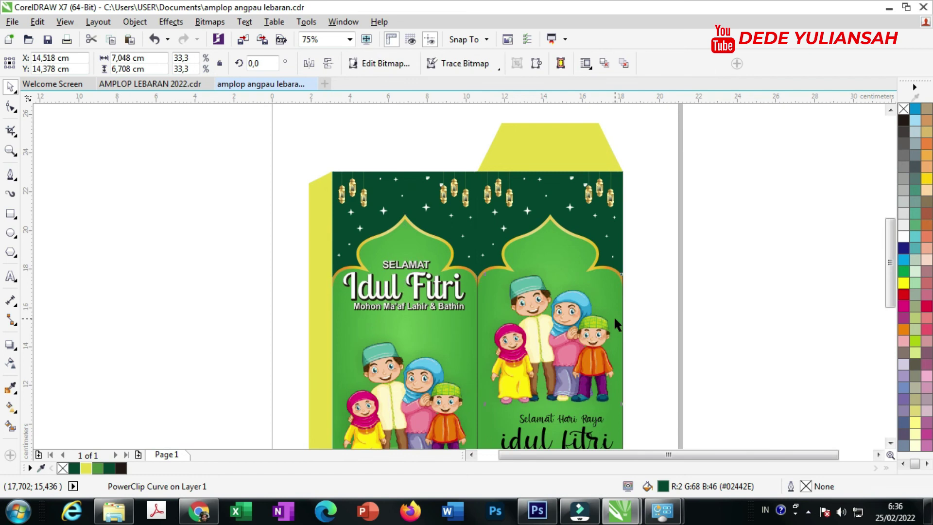
{"action": "left_click", "coordinate": [620, 427]}
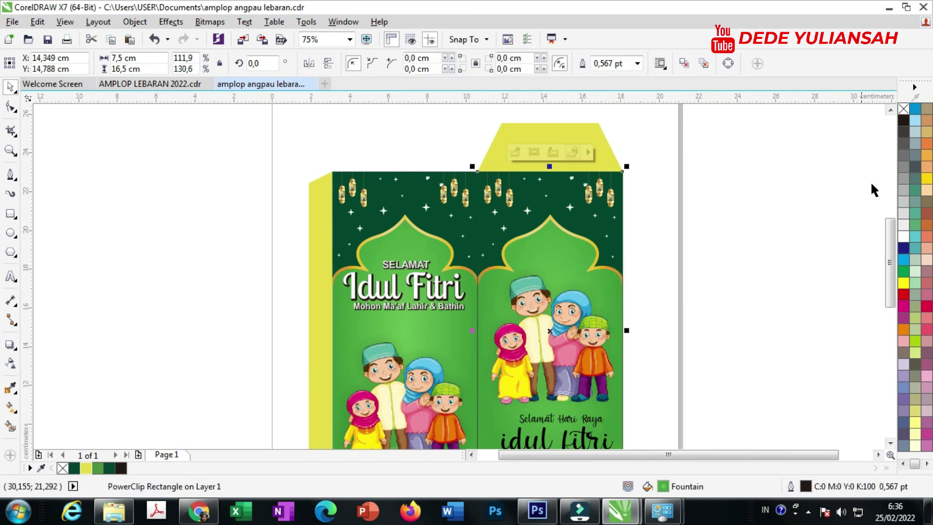
{"action": "right_click", "coordinate": [904, 110]}
{"action": "left_click", "coordinate": [787, 211]}
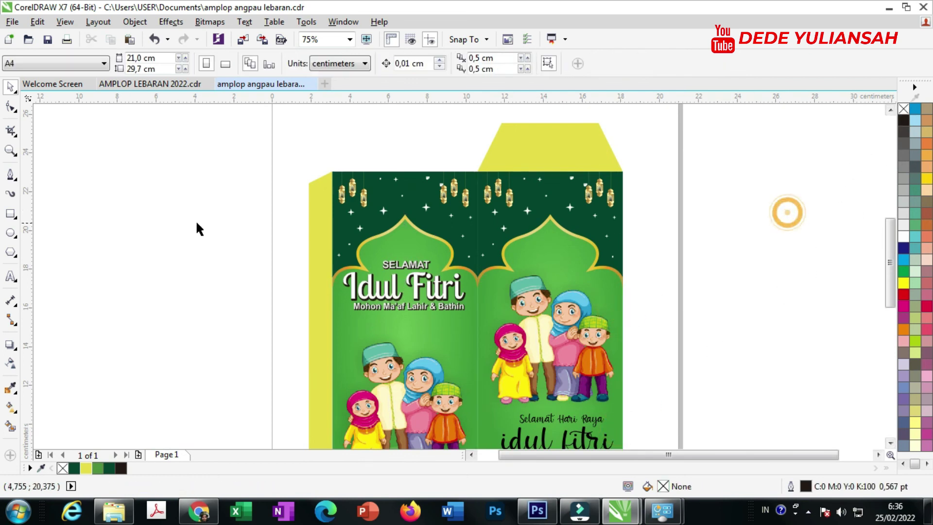
- Inspect the envelope up close, checking the family illustrations, greeting texts, arches and lanterns on both panels
{"action": "left_click", "coordinate": [10, 151]}
{"action": "right_click", "coordinate": [330, 177]}
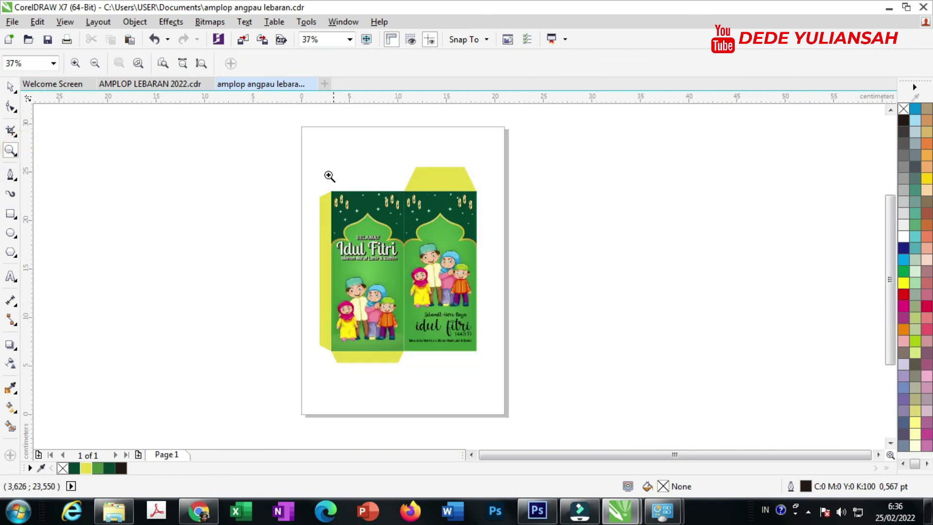
{"action": "left_click_drag", "start_coordinate": [362, 249], "coordinate": [509, 366]}
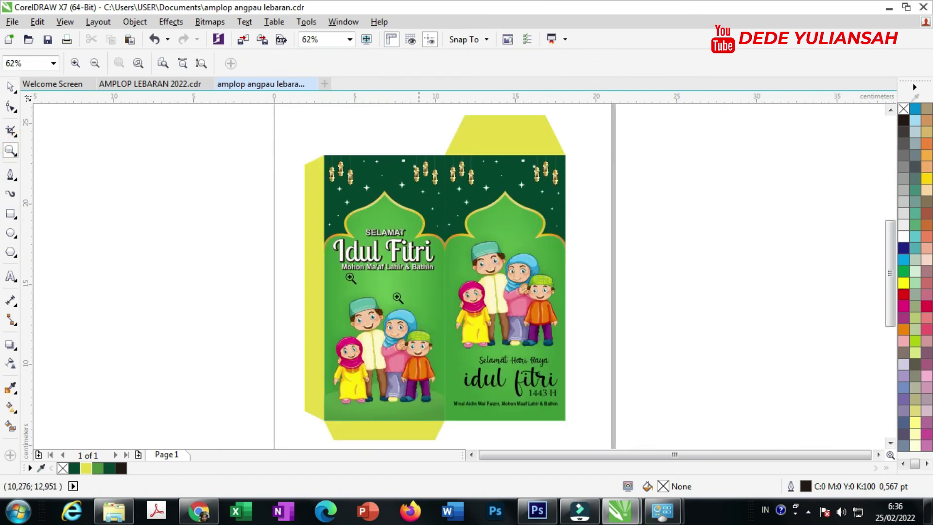
{"action": "left_click_drag", "start_coordinate": [216, 238], "coordinate": [599, 417]}
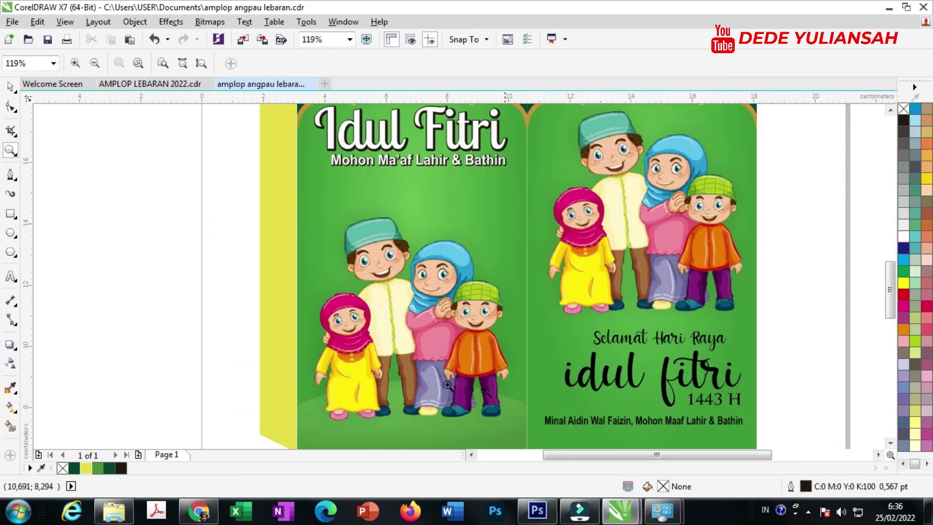
{"action": "right_click", "coordinate": [414, 376]}
{"action": "left_click", "coordinate": [527, 419]}
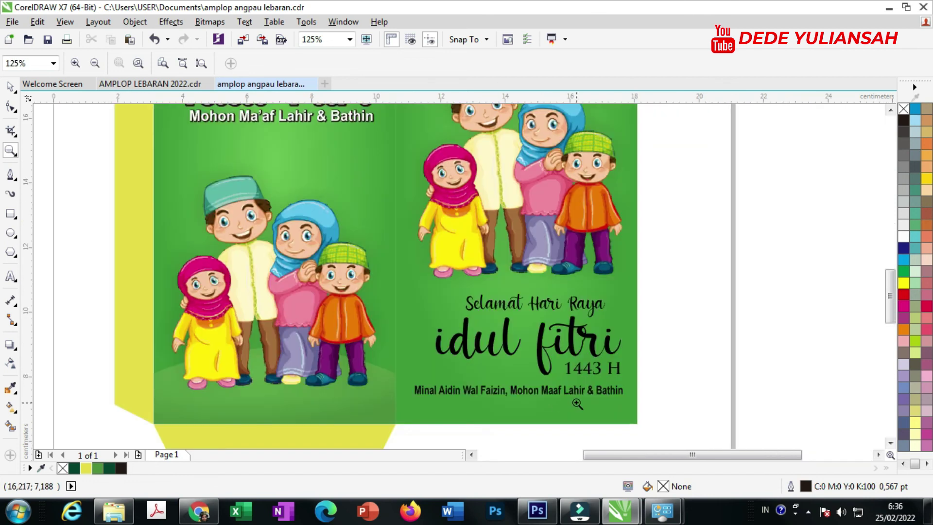
{"action": "left_click", "coordinate": [601, 393]}
{"action": "right_click", "coordinate": [627, 381]}
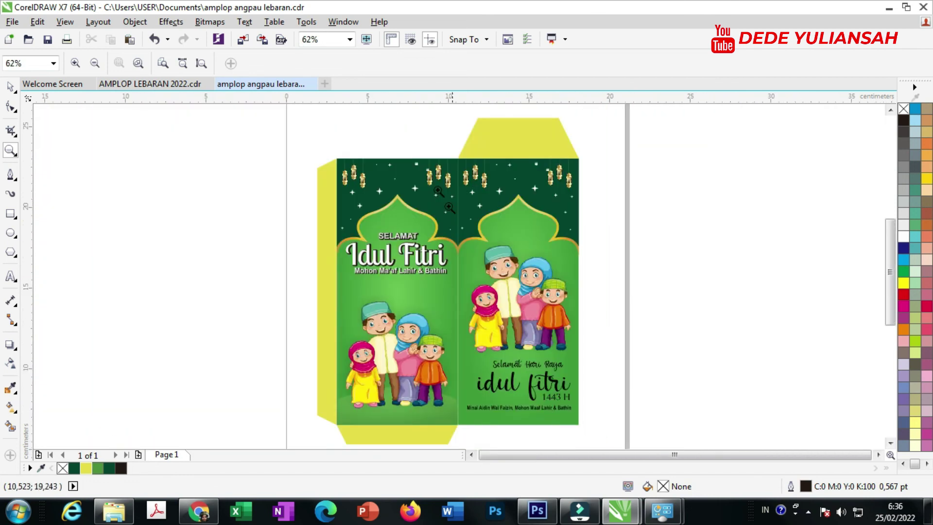
{"action": "left_click", "coordinate": [413, 168]}
{"action": "left_click", "coordinate": [419, 278]}
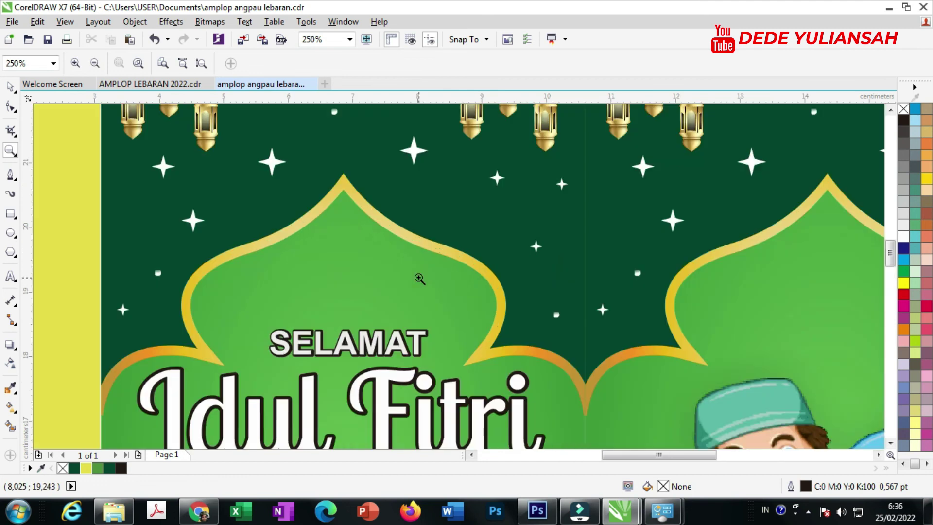
{"action": "right_click", "coordinate": [417, 233]}
{"action": "right_click", "coordinate": [396, 188]}
{"action": "left_click_drag", "start_coordinate": [355, 160], "coordinate": [551, 344]}
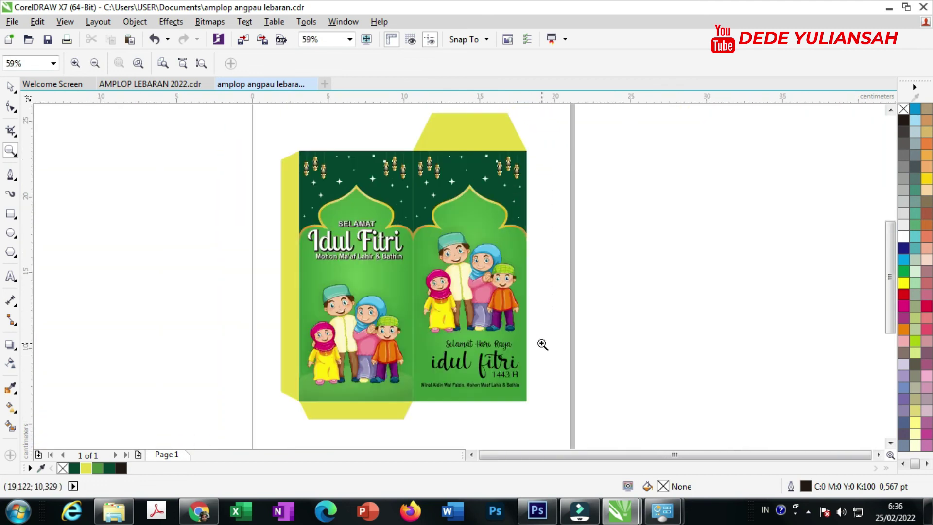